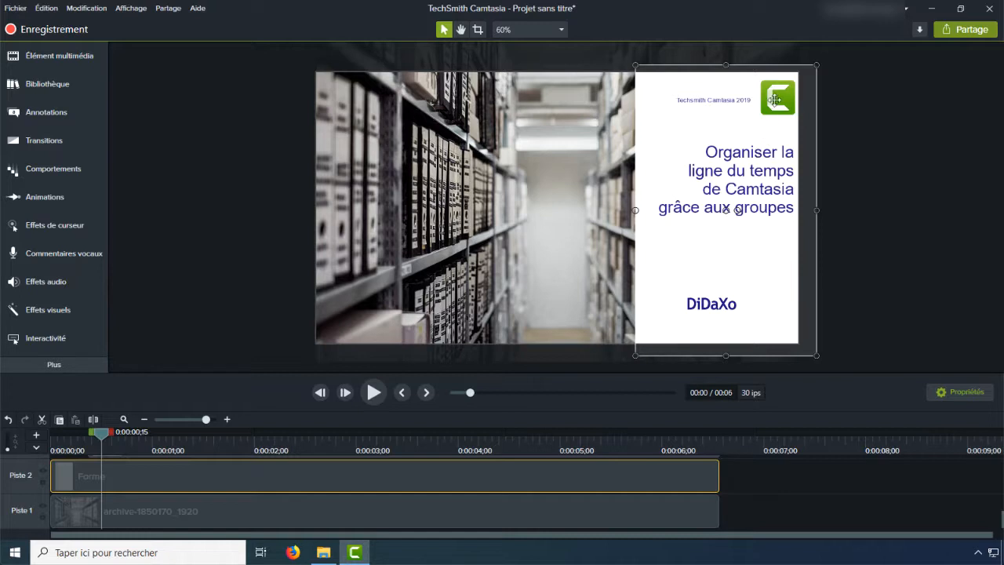
Step: Inspect the title slide's elements on the canvas: the Camtasia logo, the DiDaXo logo and the two text blocks
{"action": "double_click", "coordinate": [775, 98]}
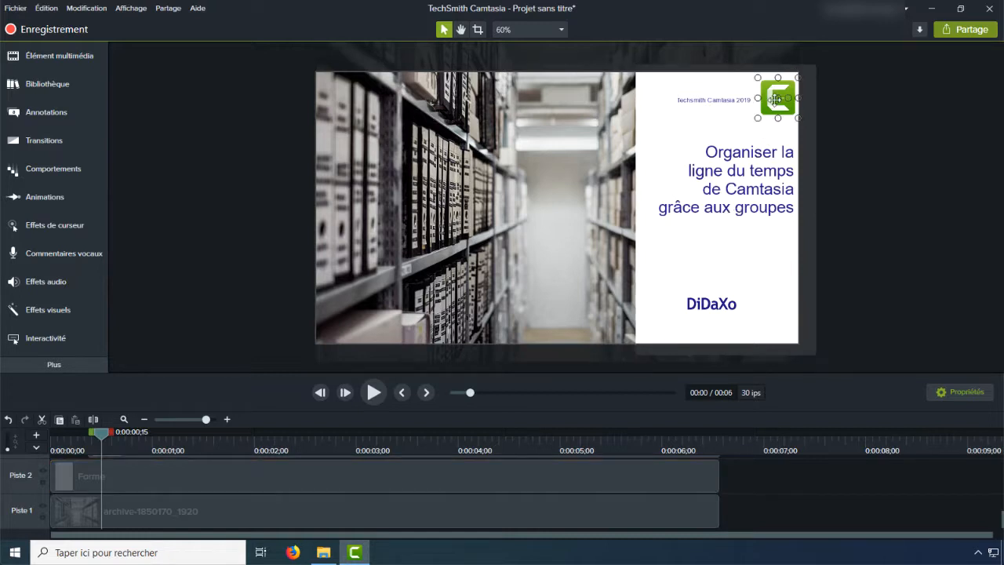
{"action": "left_click", "coordinate": [719, 304]}
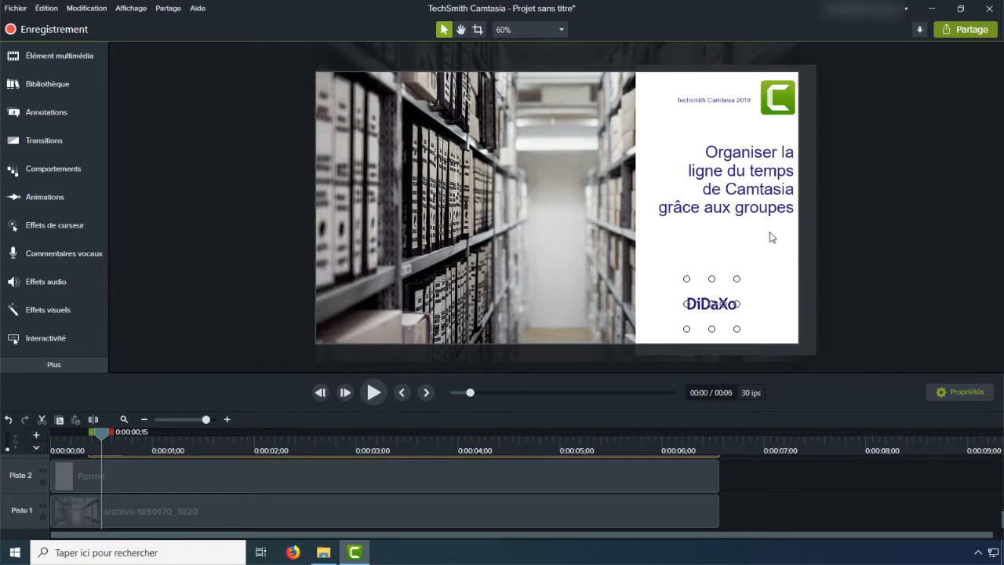
{"action": "left_click", "coordinate": [702, 101]}
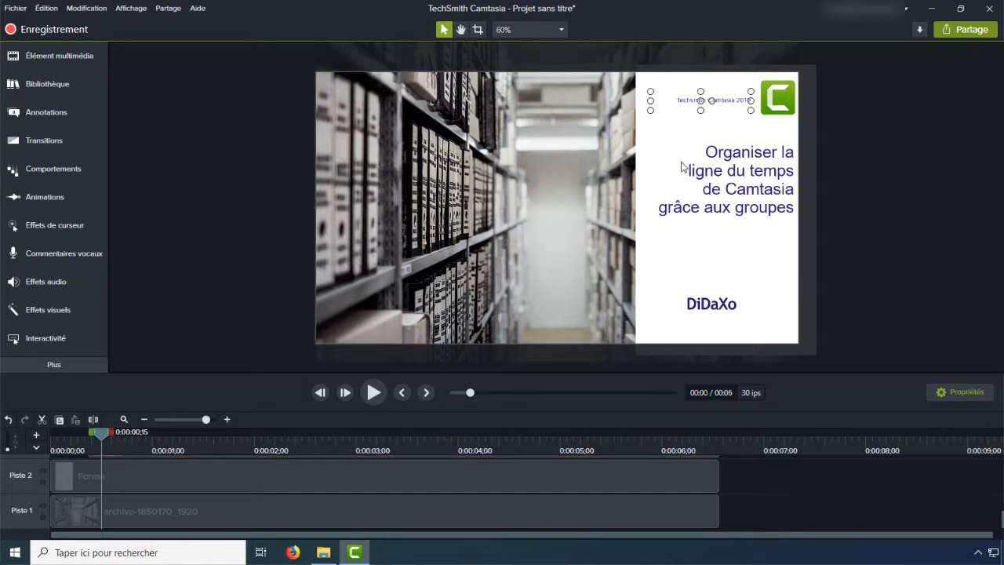
{"action": "left_click", "coordinate": [741, 185]}
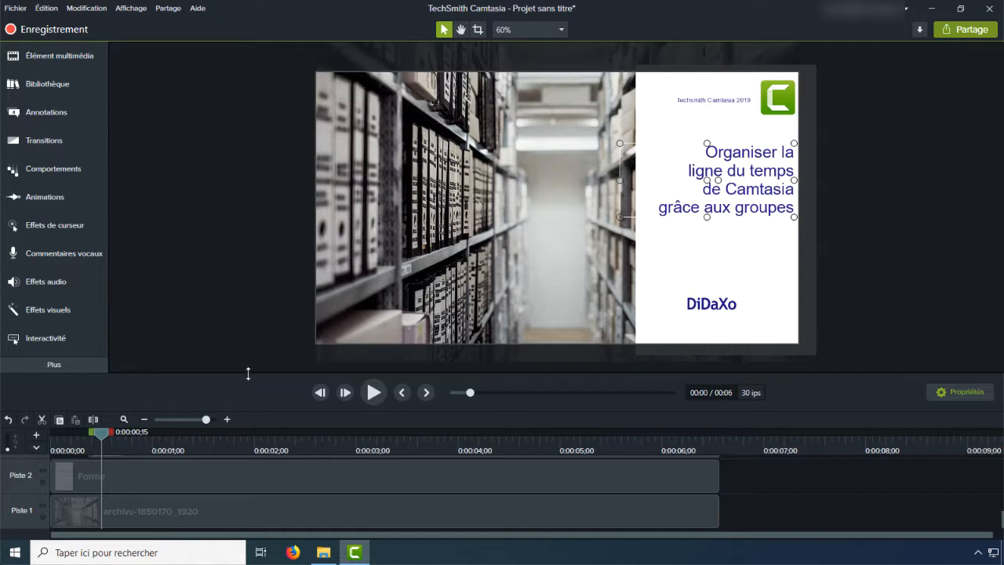
Step: Enlarge the timeline area and group the archive-1850170_1920 image with the Forme clip on Pistes 1 and 2
{"action": "left_click_drag", "start_coordinate": [248, 373], "coordinate": [242, 124]}
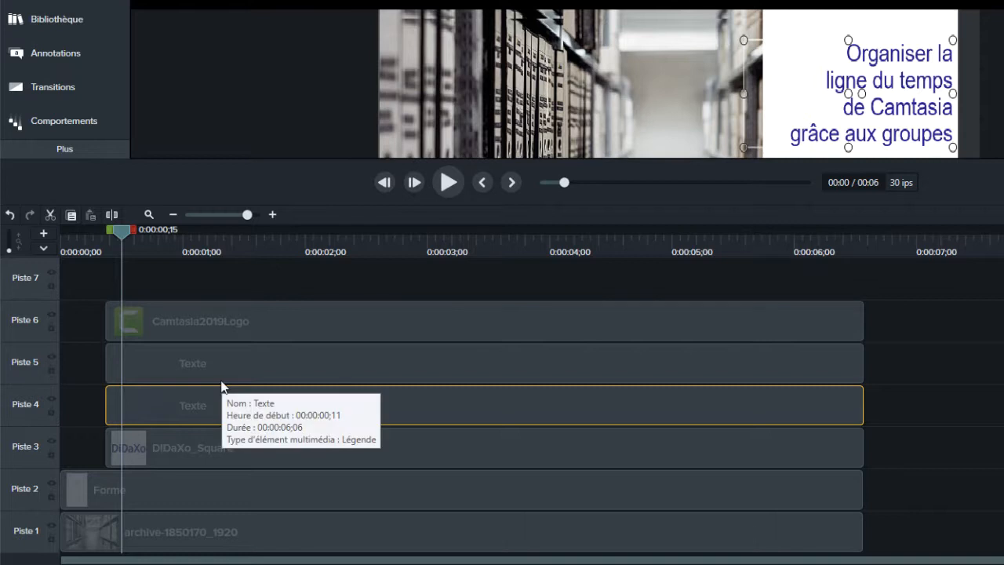
{"action": "left_click", "coordinate": [141, 542]}
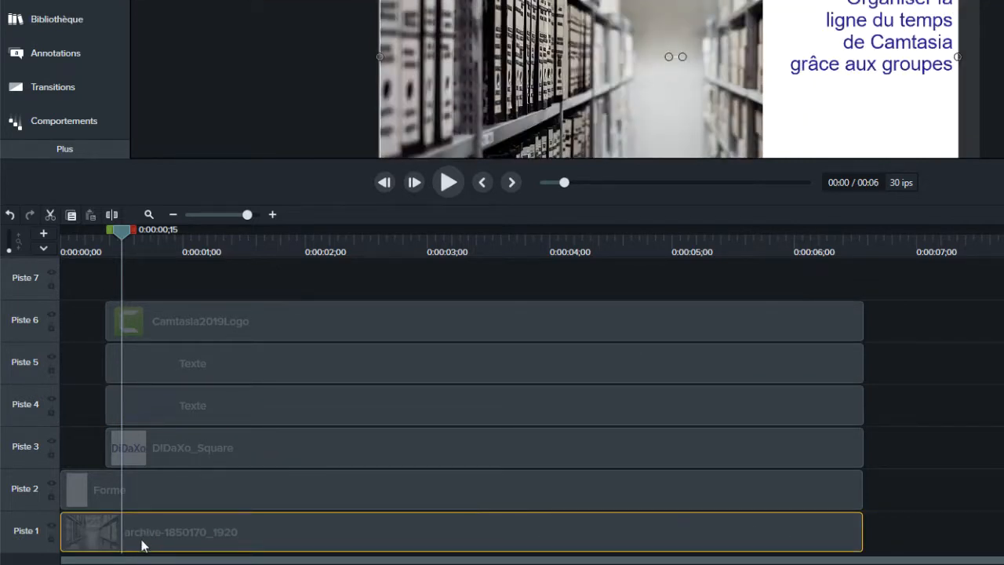
{"action": "left_click", "coordinate": [149, 493], "text": "ctrl"}
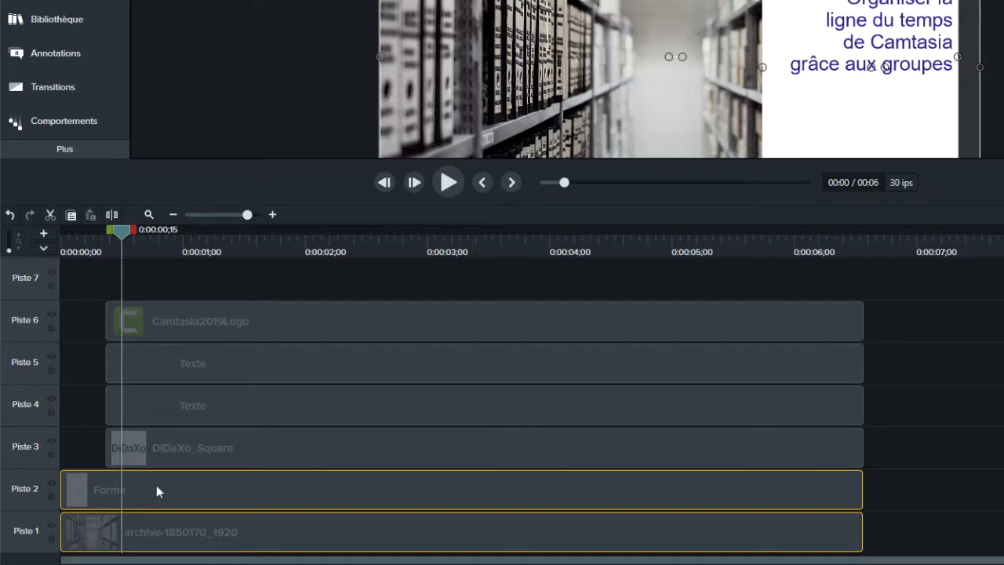
{"action": "right_click", "coordinate": [156, 490]}
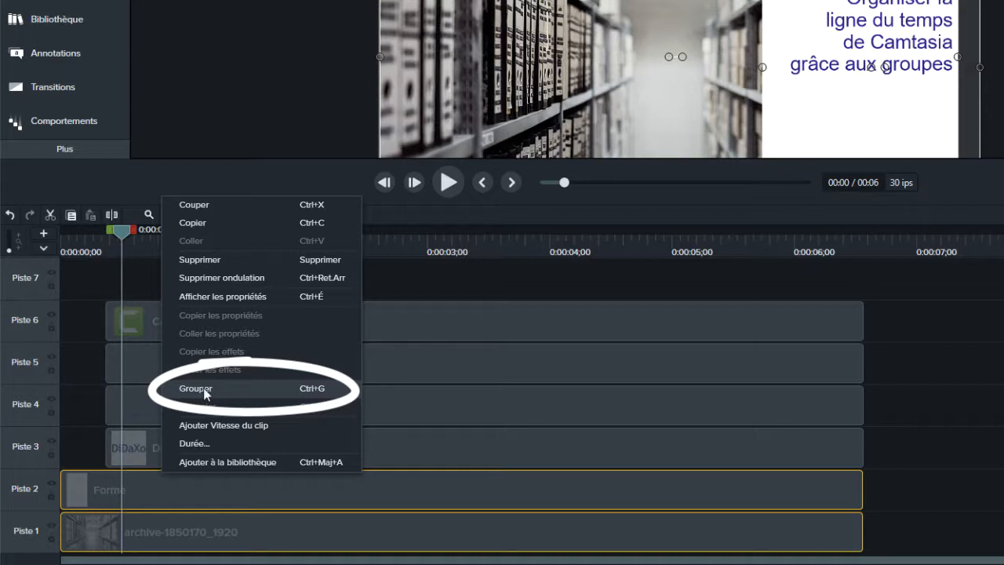
{"action": "left_click", "coordinate": [317, 393]}
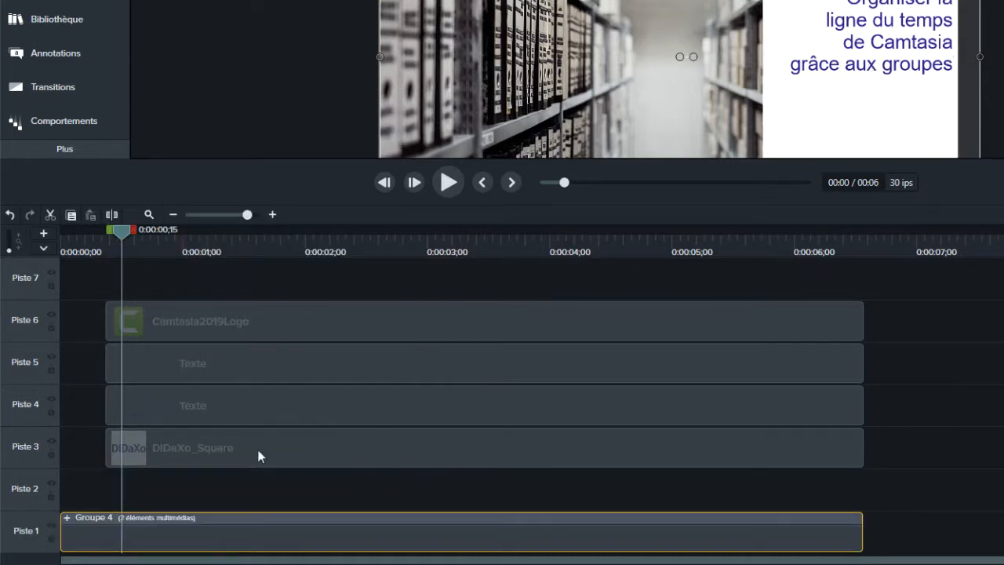
Step: Rename the new group on Piste 1 as "image et forme"
{"action": "double_click", "coordinate": [85, 520]}
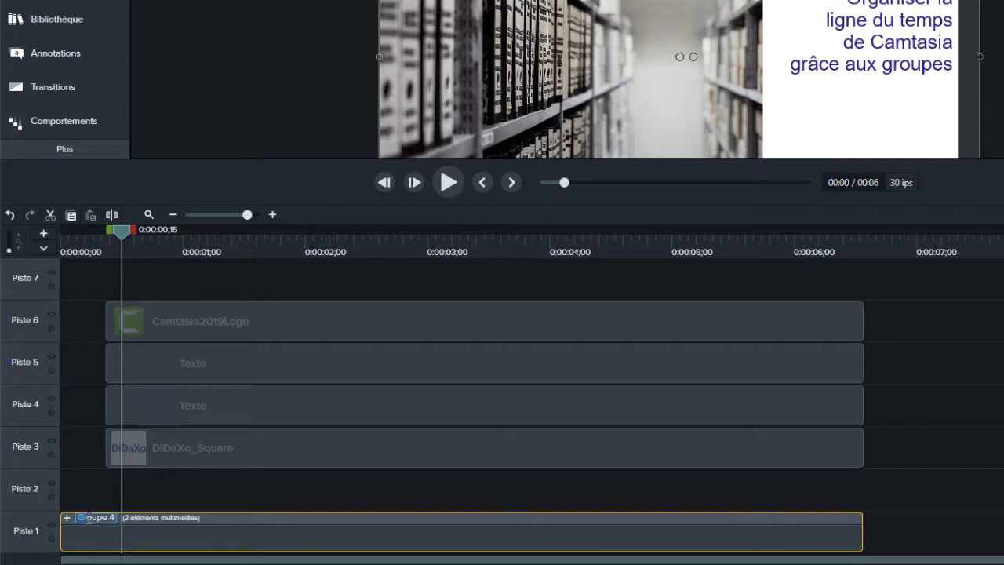
{"action": "key", "text": "BackSpace"}
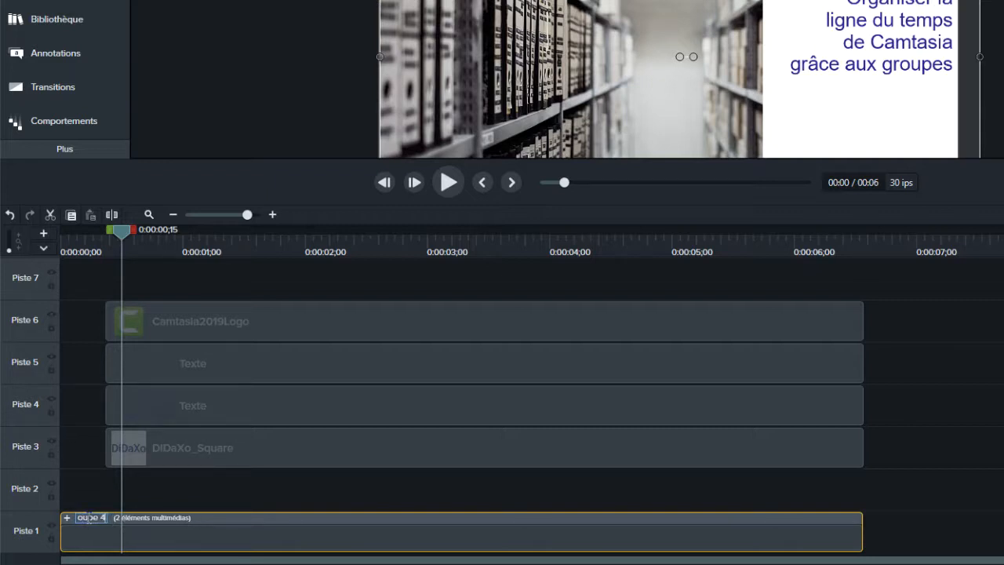
{"action": "key", "text": "Delete"}
{"action": "key", "text": "Delete"}
{"action": "key", "text": "Delete"}
{"action": "key", "text": "Delete"}
{"action": "key", "text": "Delete"}
{"action": "key", "text": "Delete"}
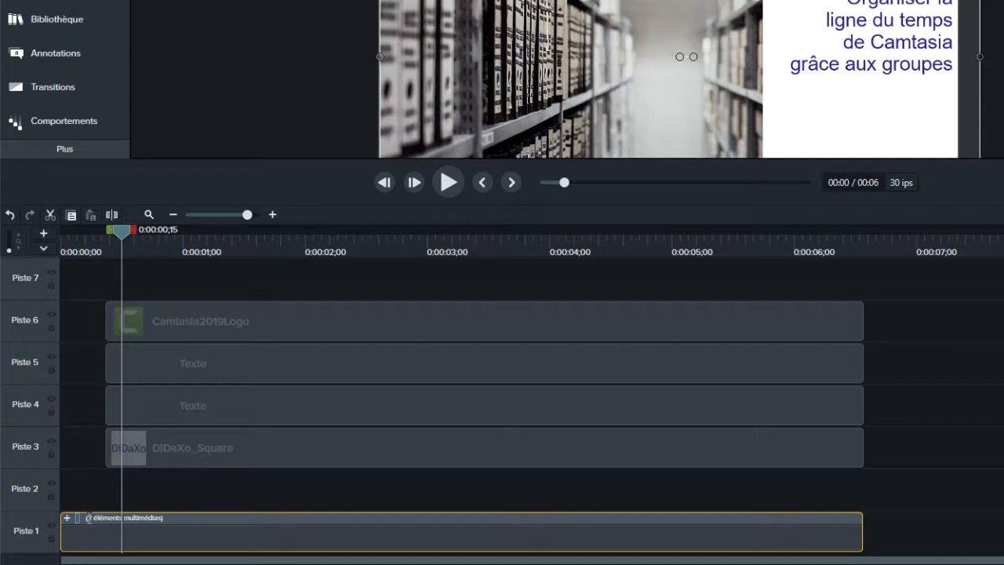
{"action": "type", "text": "image et form"}
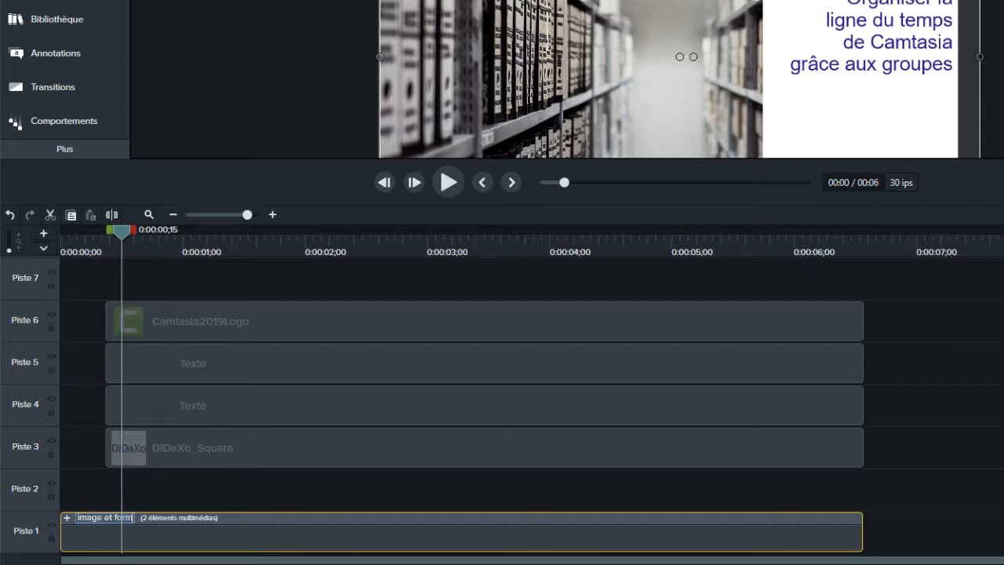
{"action": "type", "text": "e"}
{"action": "key", "text": "Return"}
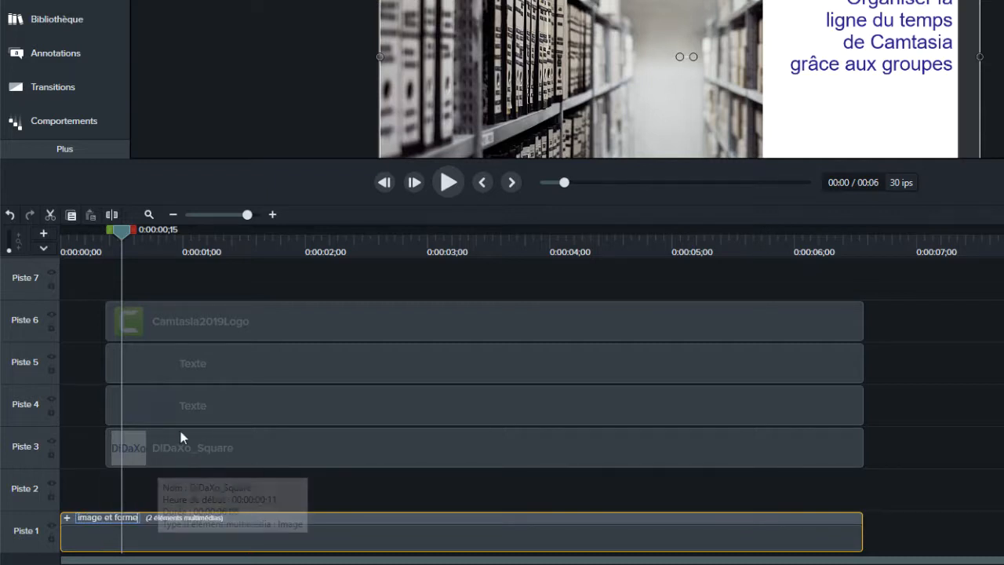
Step: Group the DiDaXo_Square, Camtasia2019Logo and both Texte clips from Pistes 3 to 6
{"action": "left_click", "coordinate": [178, 446]}
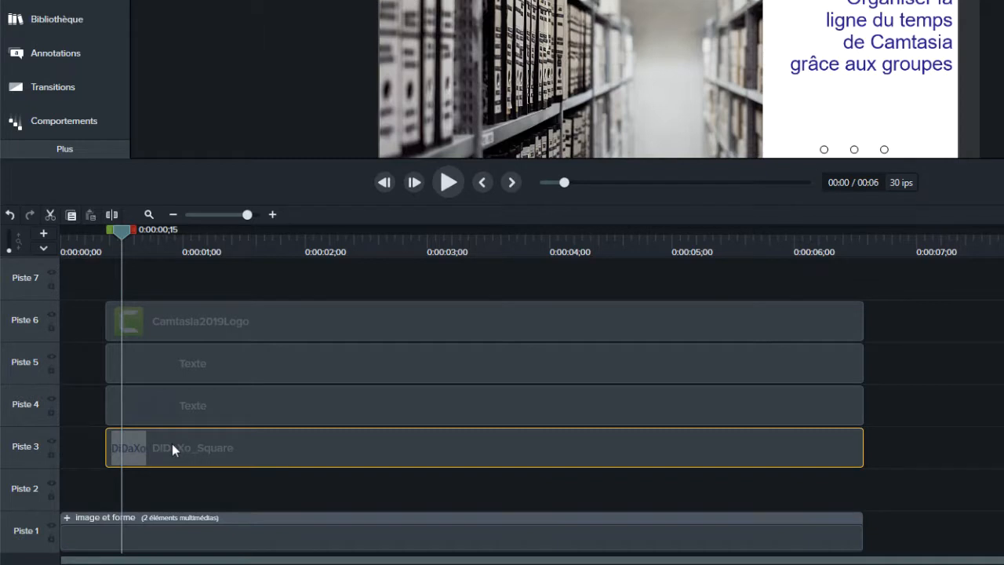
{"action": "left_click", "coordinate": [180, 333], "text": "ctrl"}
{"action": "left_click", "coordinate": [176, 358], "text": "ctrl"}
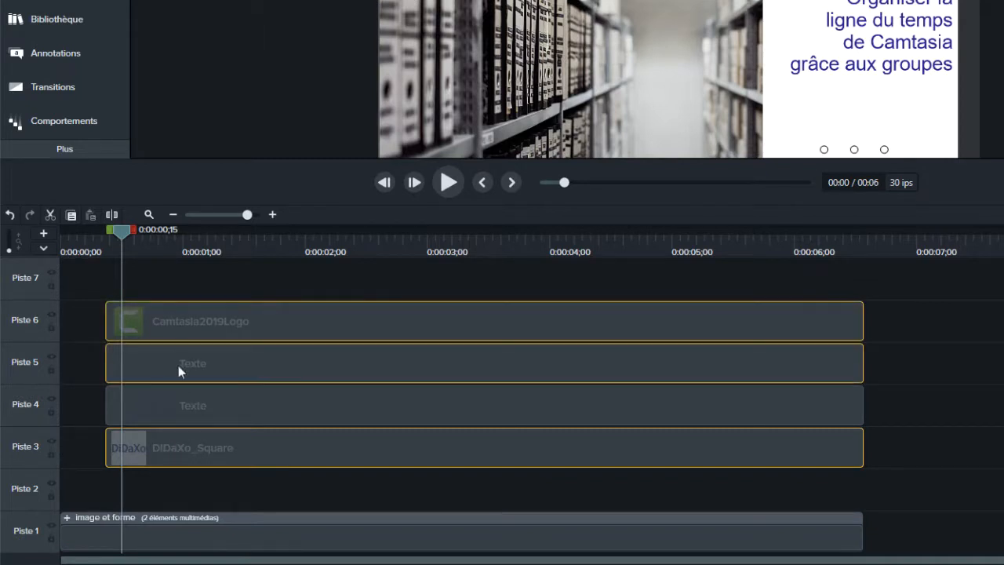
{"action": "left_click", "coordinate": [173, 406], "text": "ctrl"}
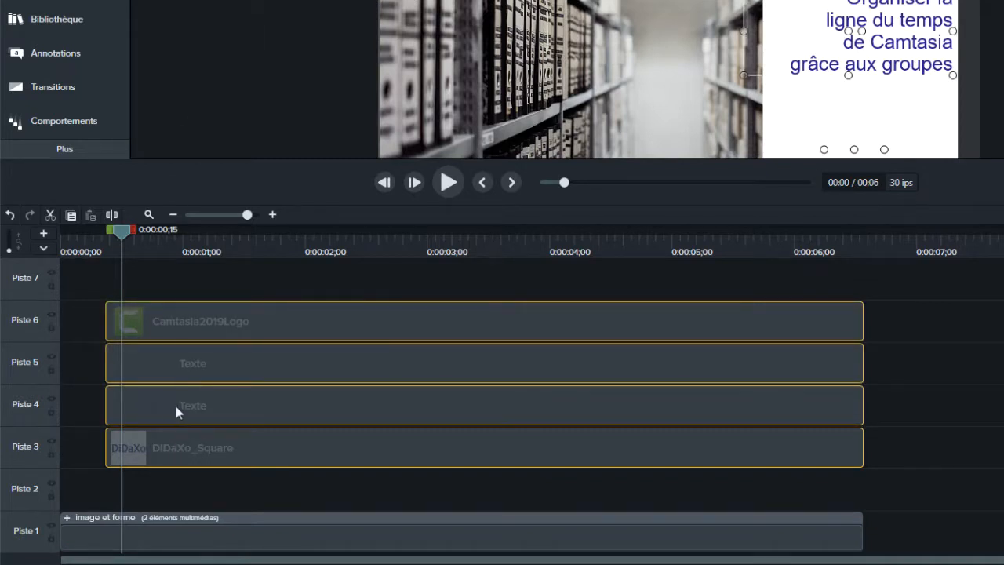
{"action": "right_click", "coordinate": [176, 406]}
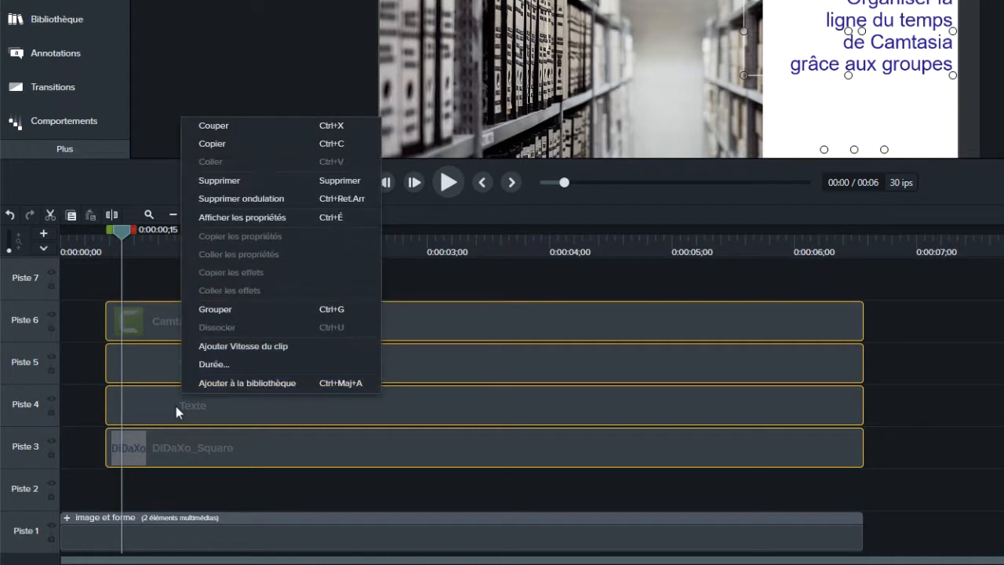
{"action": "left_click", "coordinate": [213, 311]}
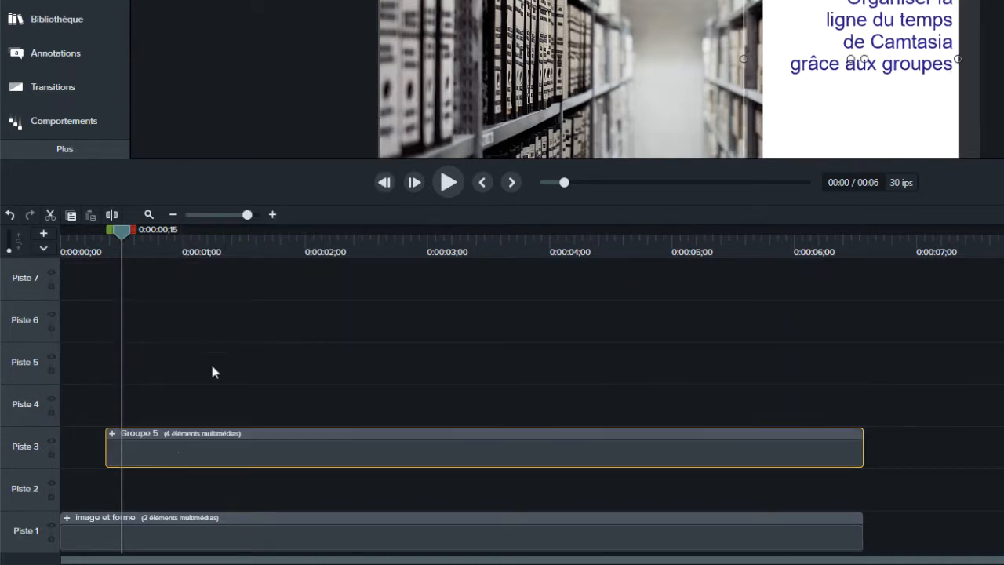
Step: Rename the new group on Piste 3 as "Contenu du titre"
{"action": "left_click", "coordinate": [142, 433]}
{"action": "key", "text": "BackSpace"}
{"action": "key", "text": "Delete"}
{"action": "key", "text": "Delete"}
{"action": "key", "text": "Delete"}
{"action": "key", "text": "Delete"}
{"action": "type", "text": "Contenu du t"}
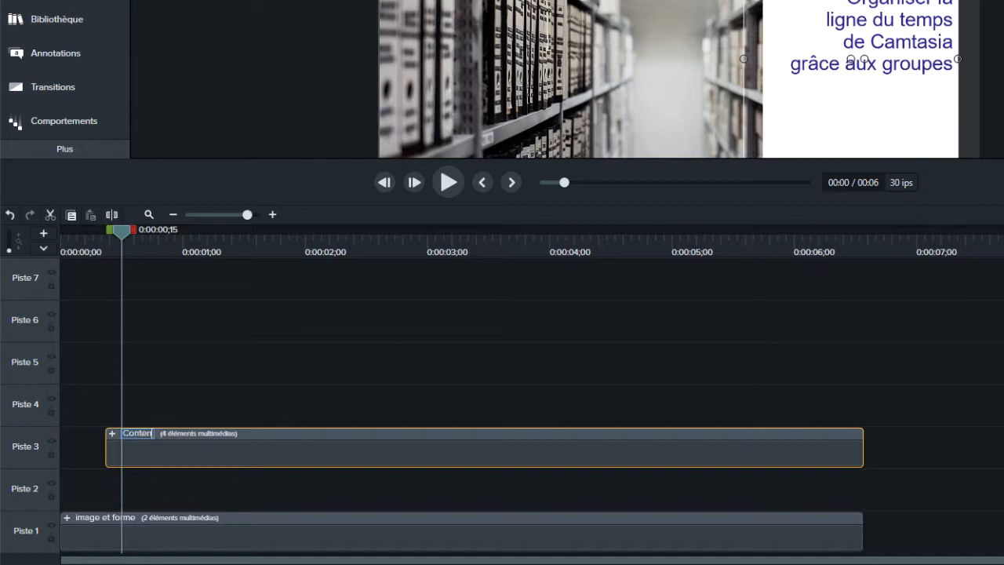
{"action": "type", "text": "itre"}
{"action": "key", "text": "Return"}
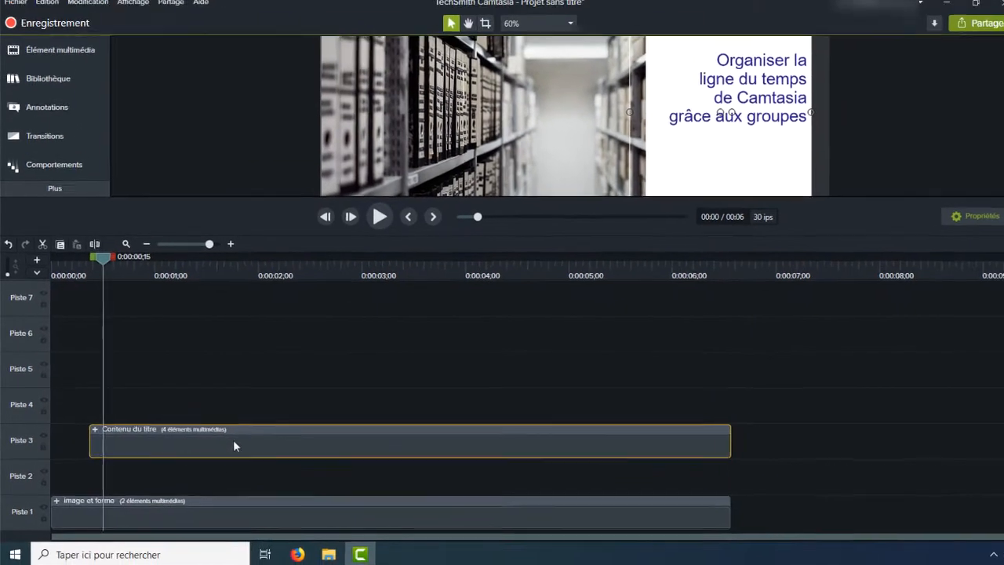
Step: Move the Contenu du titre group down to Piste 2 and enlarge the canvas preview area
{"action": "left_click_drag", "start_coordinate": [275, 447], "coordinate": [276, 493]}
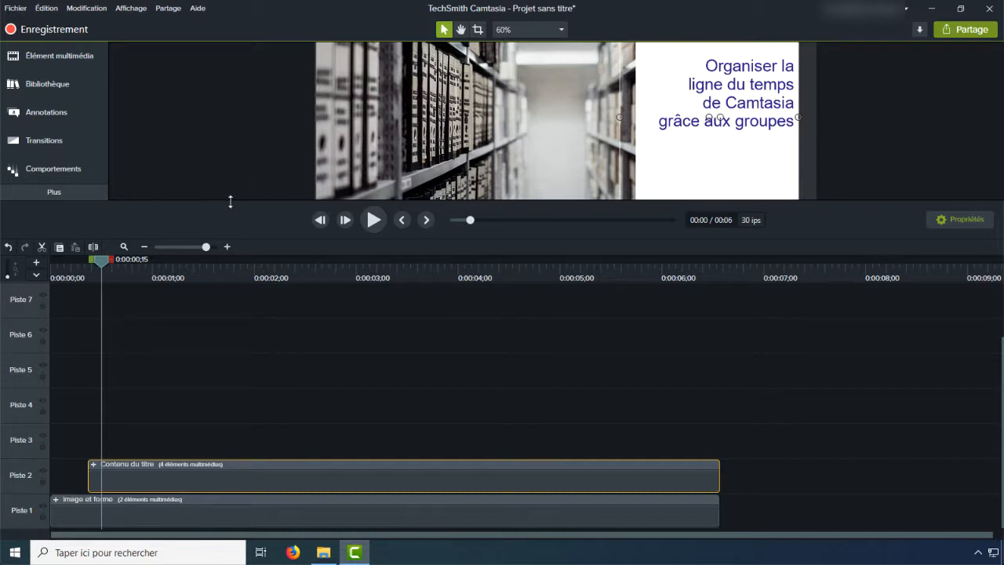
{"action": "left_click_drag", "start_coordinate": [234, 238], "coordinate": [240, 317]}
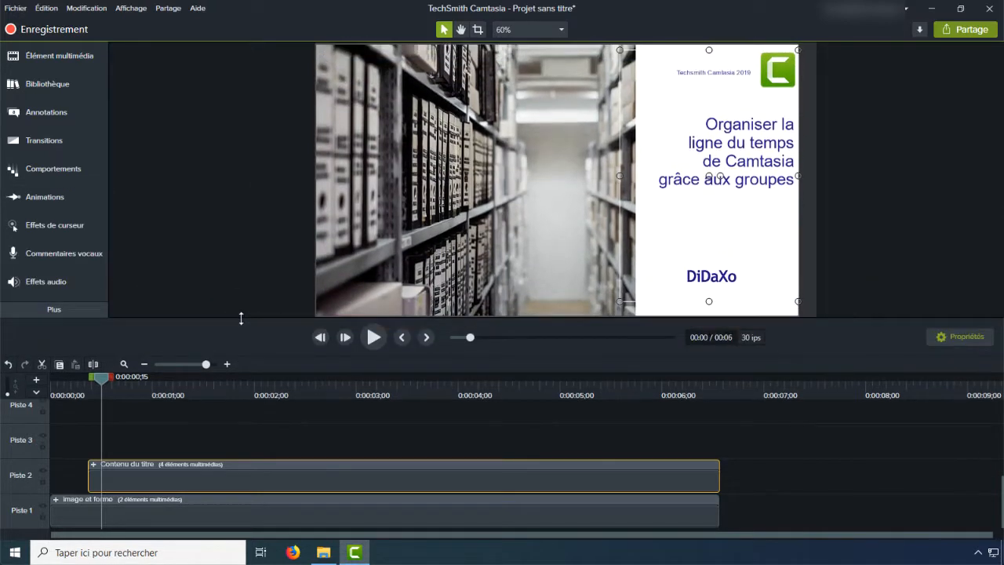
{"action": "right_click", "coordinate": [126, 465]}
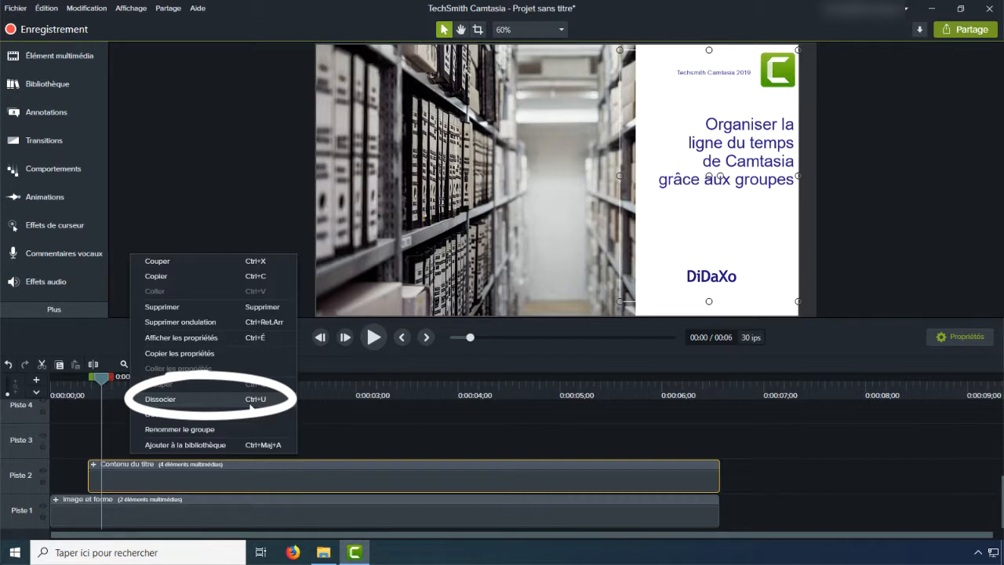
{"action": "left_click", "coordinate": [331, 430]}
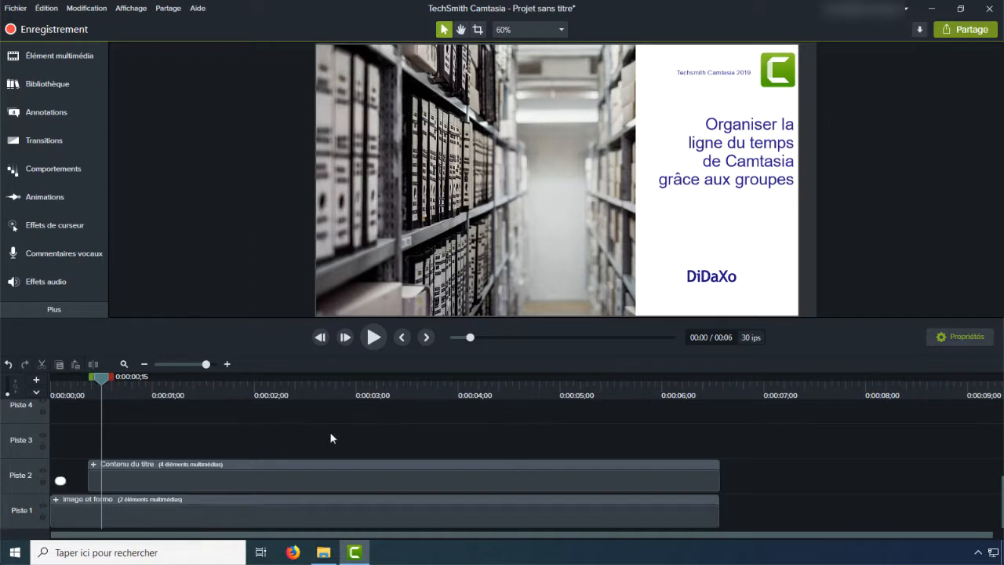
Step: Expand the image et forme group and add a Personnalisé animation near the start of its Forme clip
{"action": "left_click", "coordinate": [55, 499]}
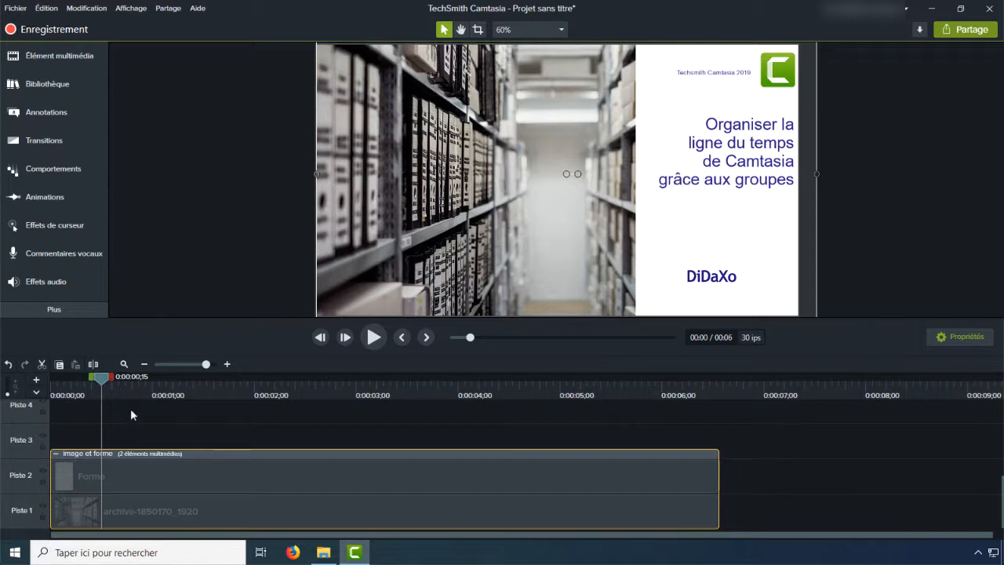
{"action": "left_click", "coordinate": [143, 514]}
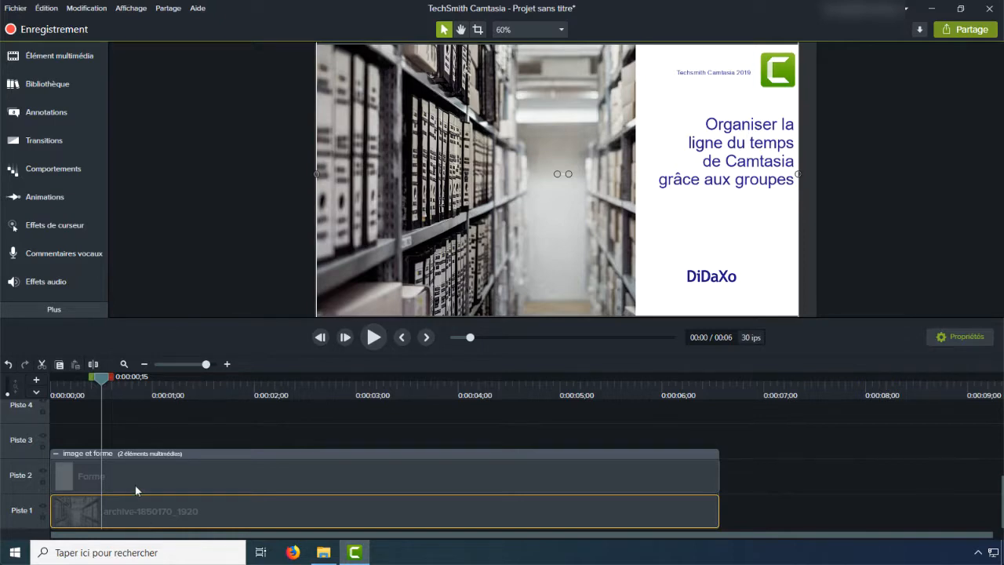
{"action": "left_click", "coordinate": [135, 485]}
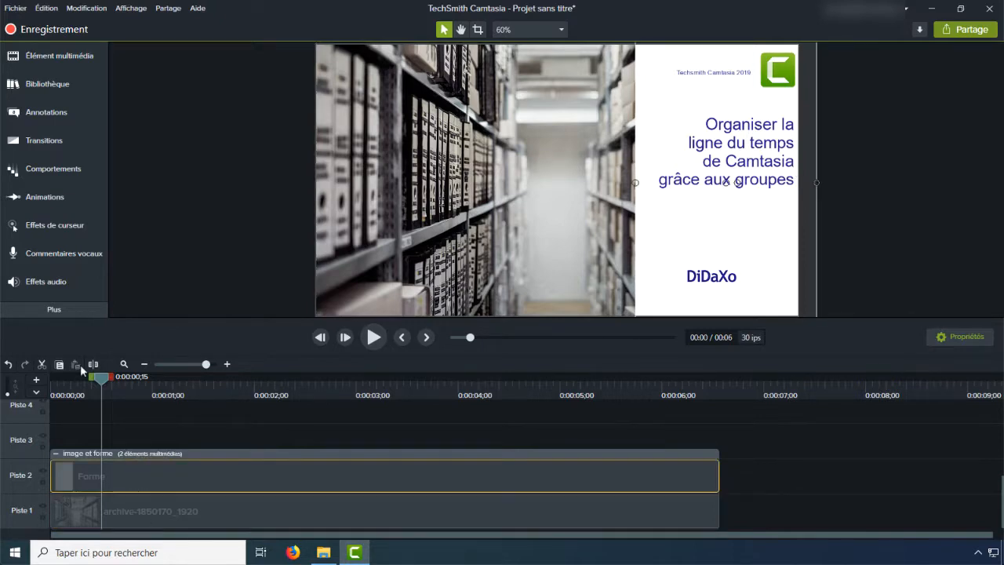
{"action": "left_click", "coordinate": [39, 200]}
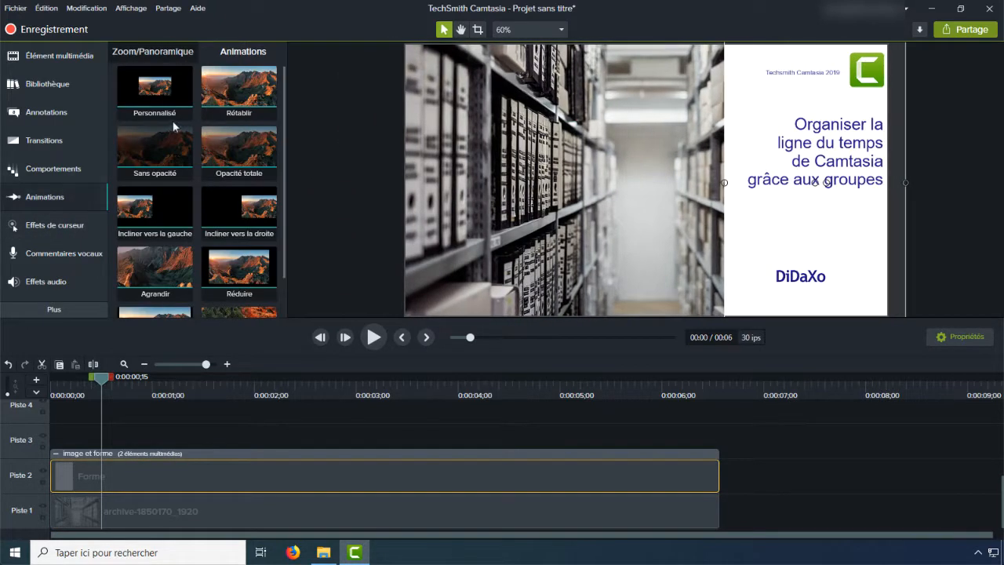
{"action": "left_click_drag", "start_coordinate": [155, 88], "coordinate": [105, 474]}
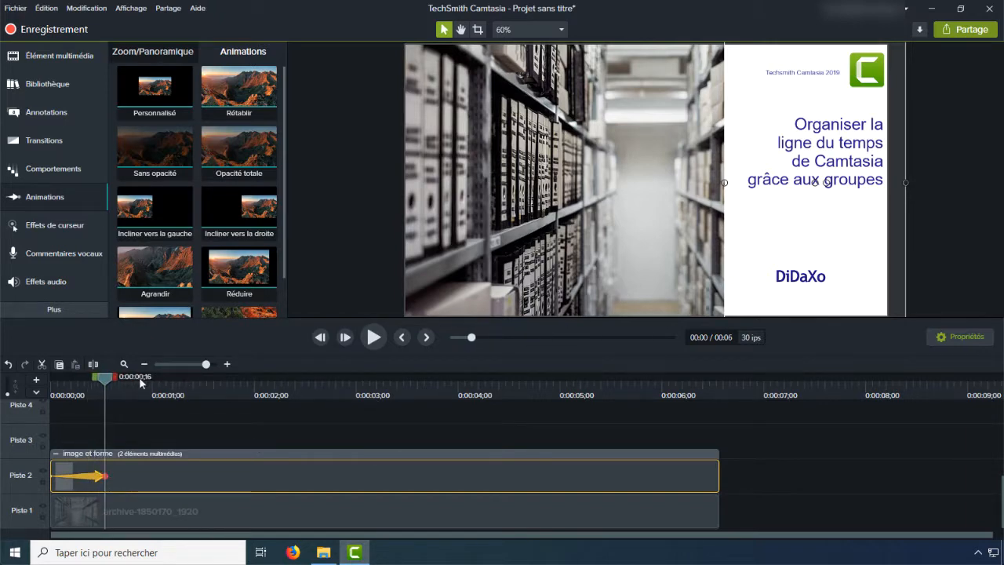
Step: At time 0:00:00;00, narrow the white shape to the canvas's right edge, then scrub through the animation to preview it
{"action": "left_click_drag", "start_coordinate": [107, 378], "coordinate": [43, 383]}
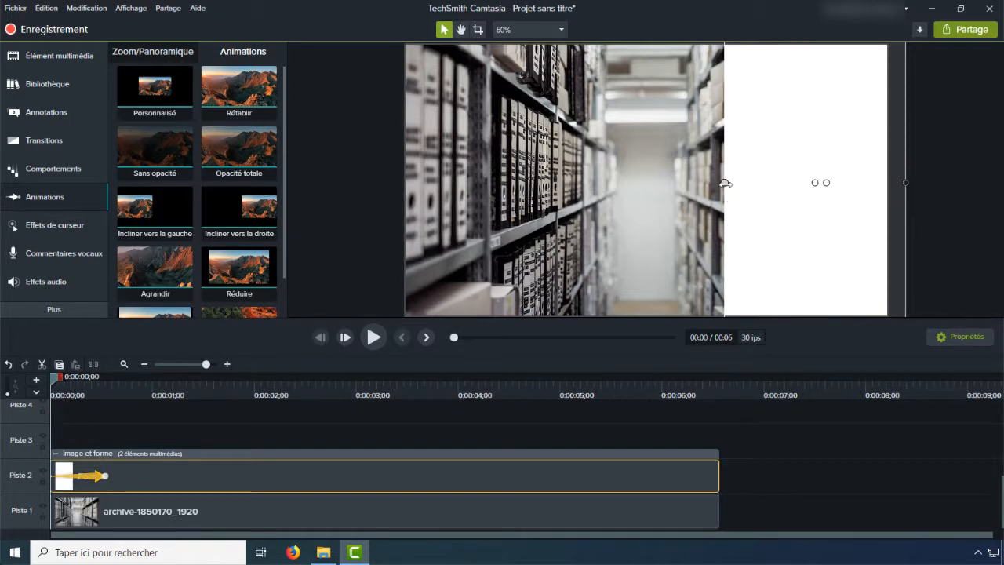
{"action": "left_click_drag", "start_coordinate": [726, 182], "coordinate": [887, 182]}
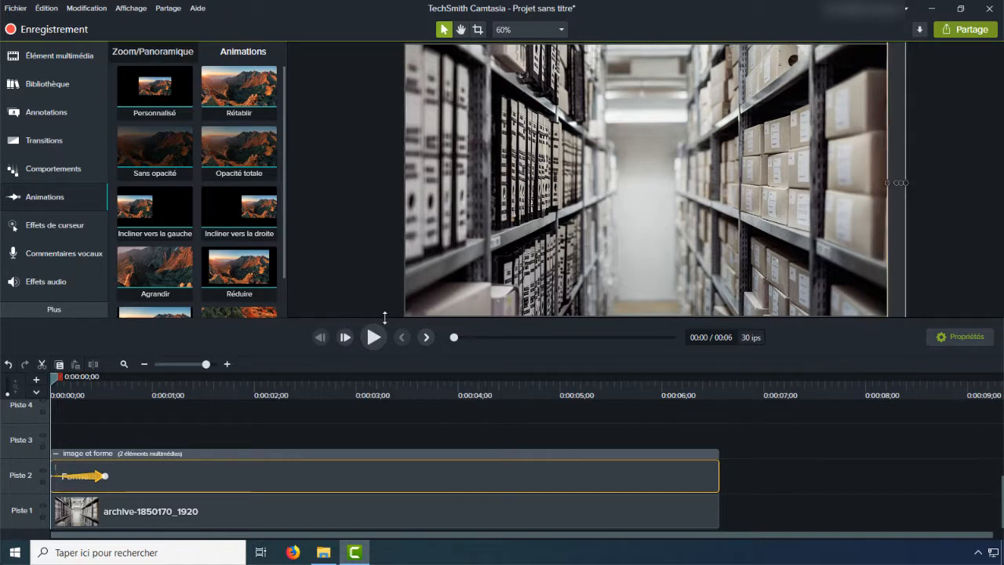
{"action": "left_click_drag", "start_coordinate": [382, 357], "coordinate": [381, 368]}
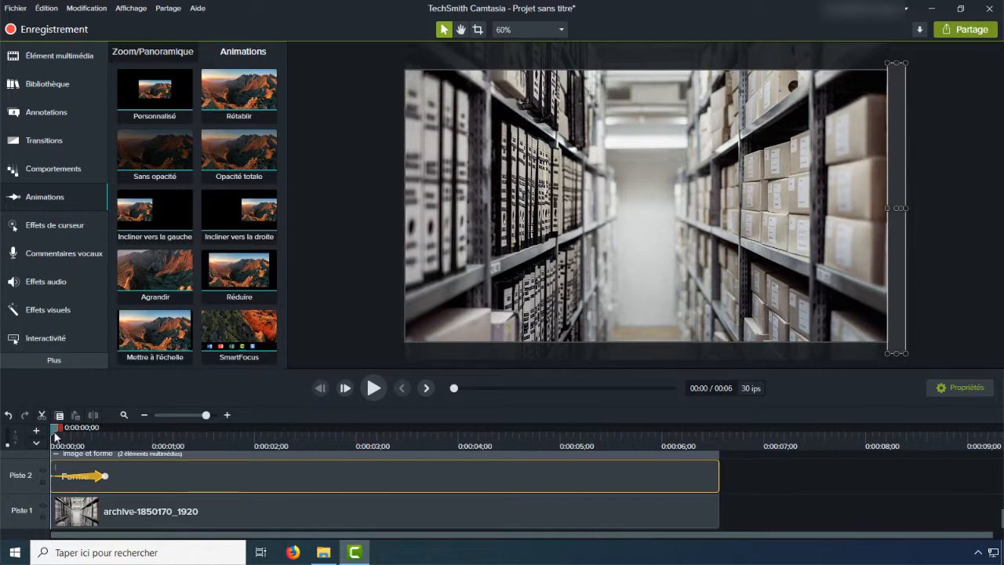
{"action": "left_click_drag", "start_coordinate": [55, 433], "coordinate": [111, 432]}
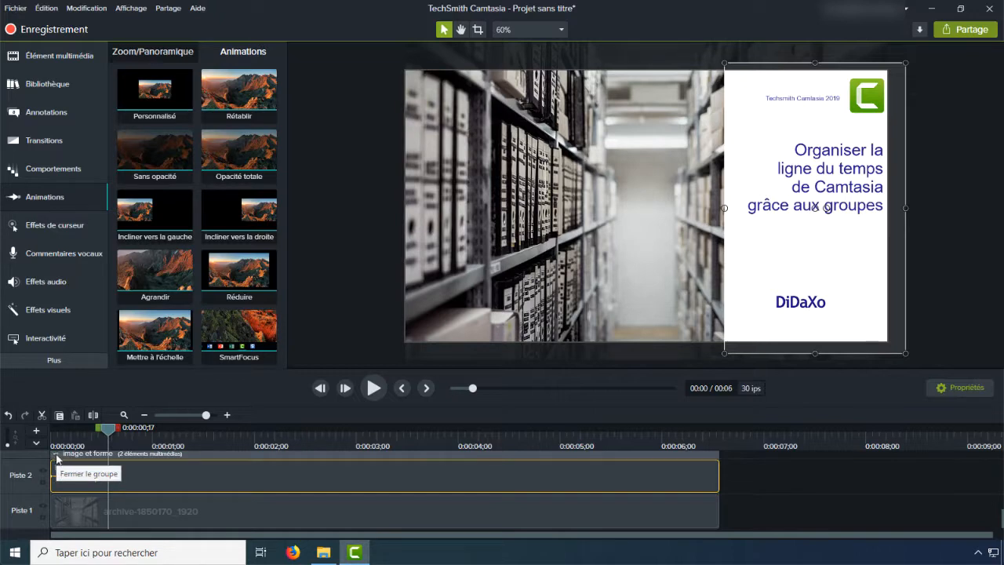
Step: Collapse the image et forme group and move the playhead to 0:00:00;14
{"action": "left_click", "coordinate": [55, 454]}
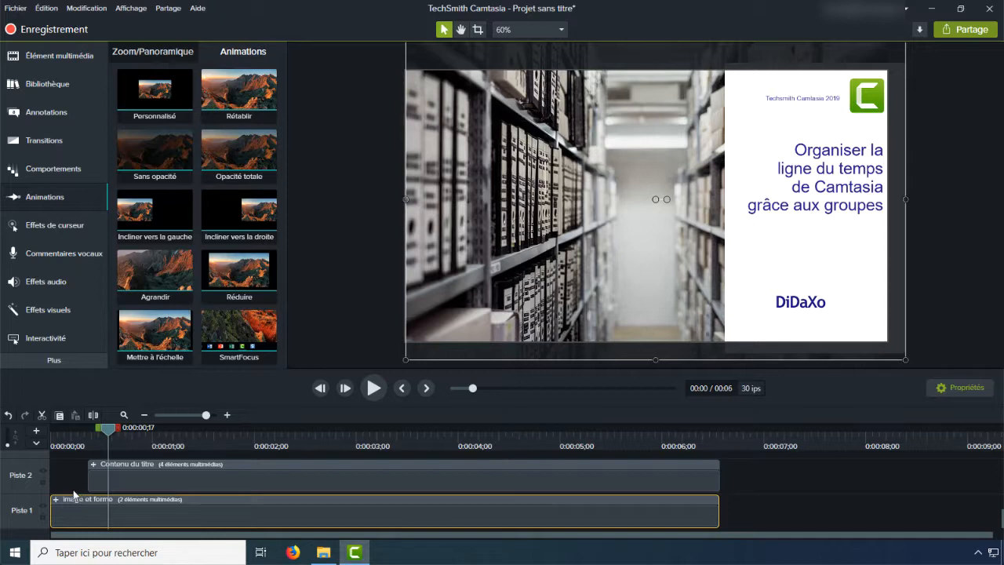
{"action": "mouse_move", "coordinate": [112, 429]}
{"action": "left_mouse_down"}
{"action": "mouse_move", "coordinate": [79, 434]}
{"action": "mouse_move", "coordinate": [98, 434]}
{"action": "left_mouse_up"}
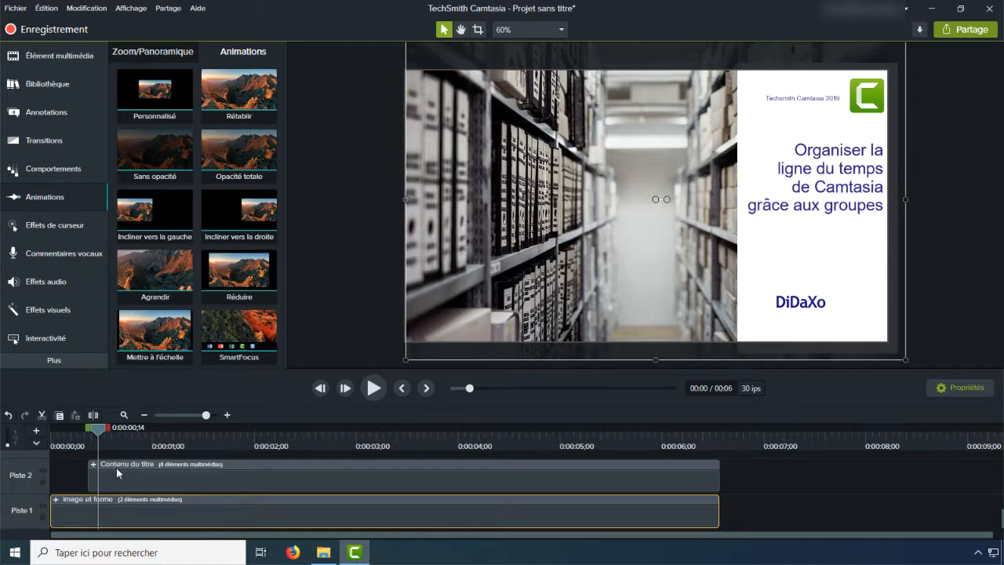
Step: Shorten the Forme clip's animation in the image et forme group to end at 0:00:00;11, then collapse the group and scrub through the result
{"action": "left_click_drag", "start_coordinate": [98, 431], "coordinate": [87, 437]}
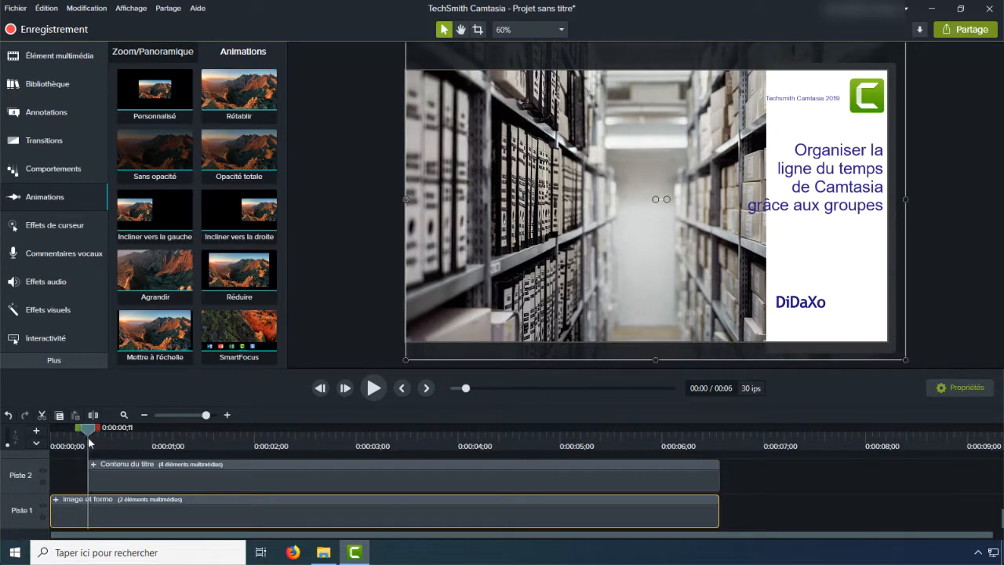
{"action": "left_click", "coordinate": [55, 499]}
{"action": "left_click_drag", "start_coordinate": [102, 482], "coordinate": [92, 480]}
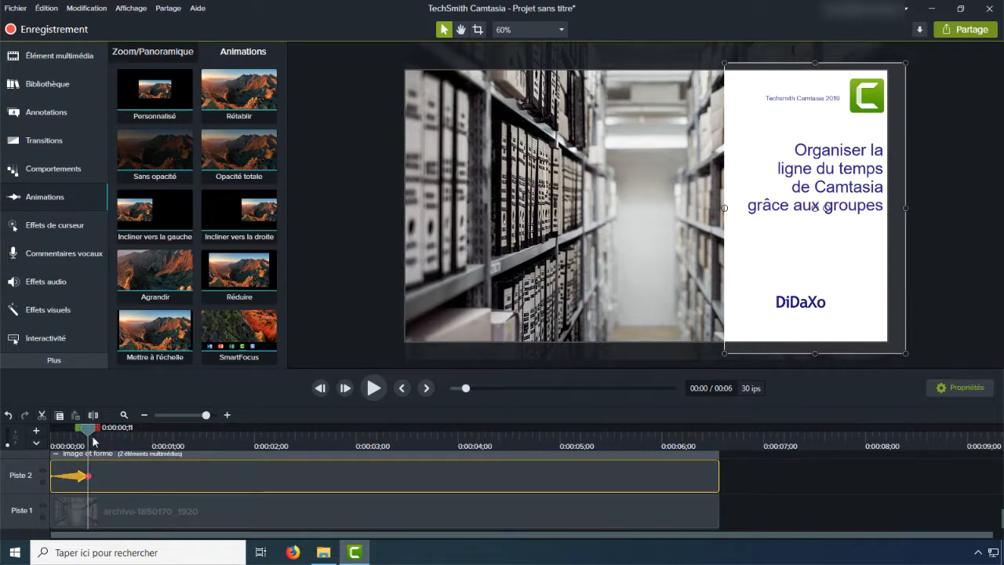
{"action": "left_click_drag", "start_coordinate": [92, 435], "coordinate": [48, 431]}
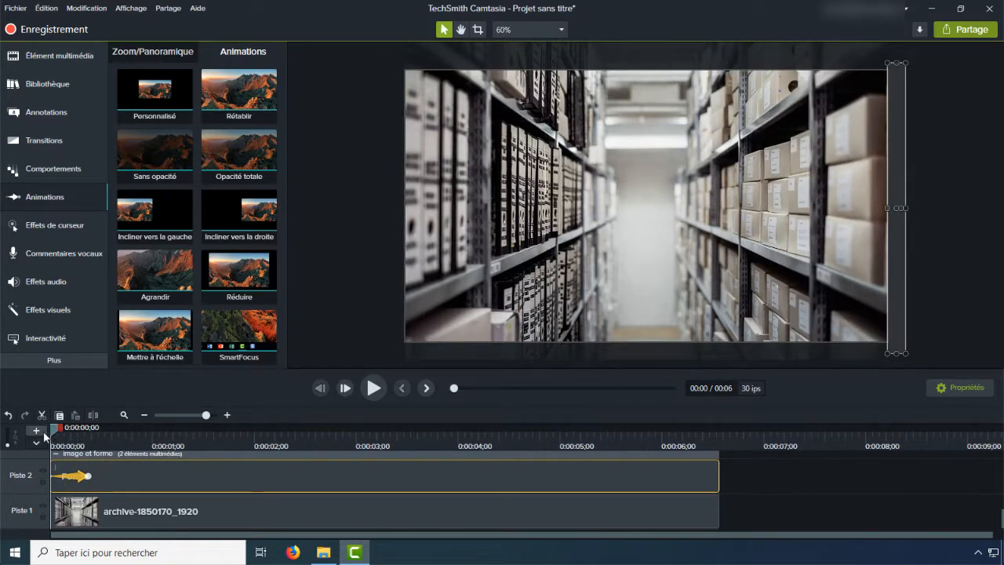
{"action": "left_click", "coordinate": [55, 453]}
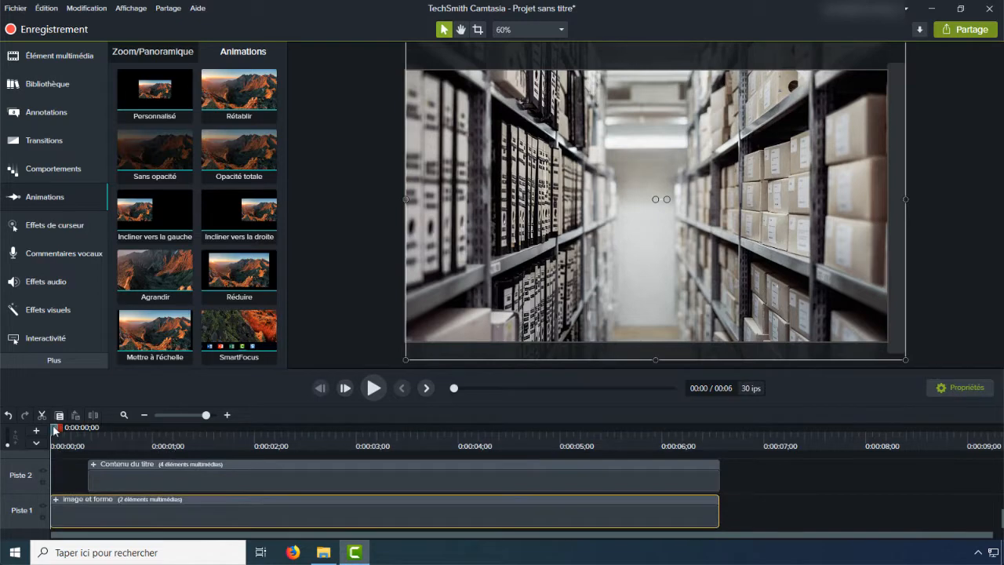
{"action": "left_click_drag", "start_coordinate": [57, 428], "coordinate": [99, 431]}
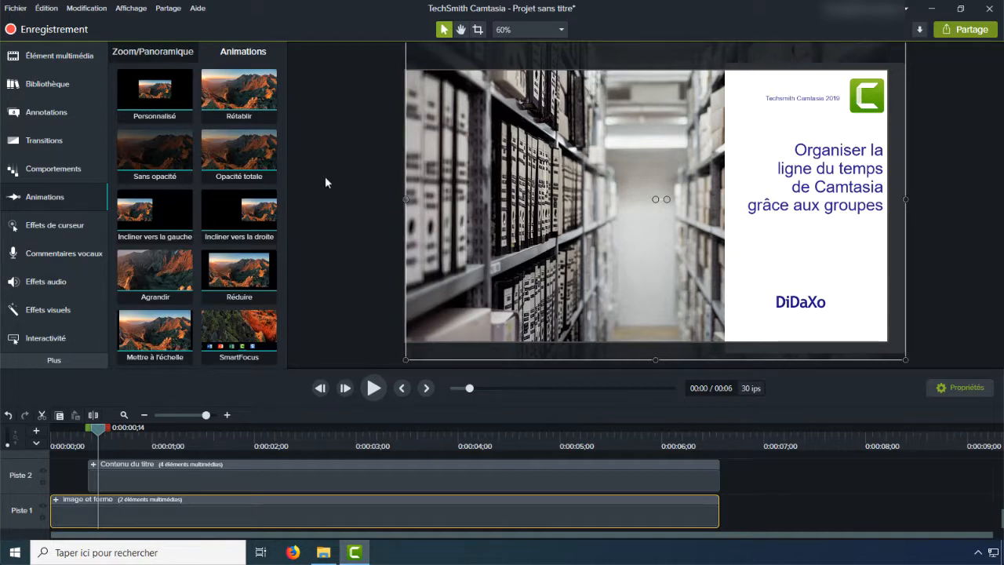
Step: Add a Personnalisé animation to the Contenu du titre group from 0:00:00;11 to 0:00:00;23, starting at position Y -42,3 and 0% opacity
{"action": "left_click_drag", "start_coordinate": [156, 85], "coordinate": [129, 483]}
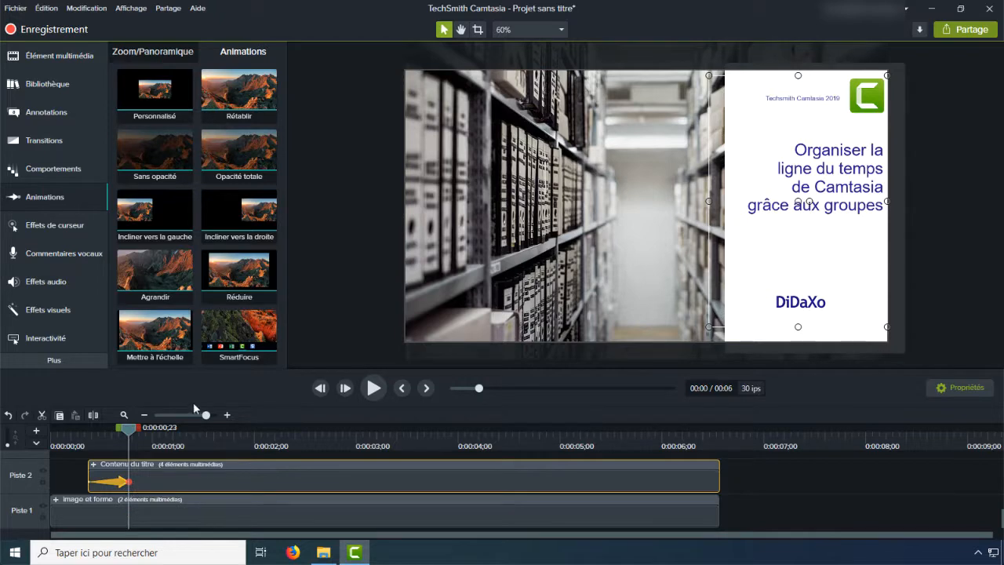
{"action": "left_click_drag", "start_coordinate": [129, 430], "coordinate": [89, 441]}
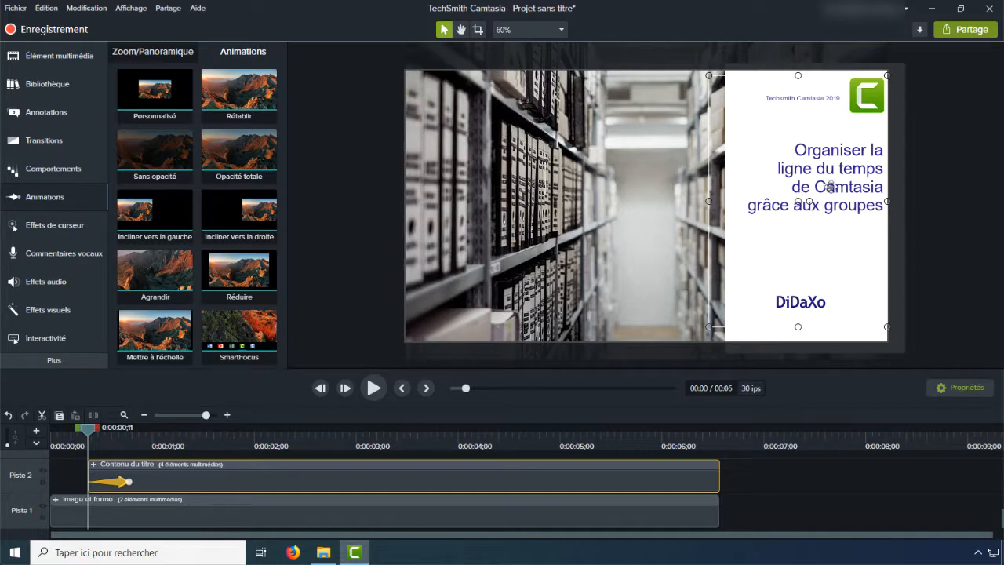
{"action": "key", "text": "Down"}
{"action": "key", "text": "Down"}
{"action": "key", "text": "Down"}
{"action": "key", "text": "Down"}
{"action": "key", "text": "Down"}
{"action": "key", "text": "Down"}
{"action": "key", "text": "Down"}
{"action": "key", "text": "Down"}
{"action": "key", "text": "Down"}
{"action": "key", "text": "Down"}
{"action": "key", "text": "Down"}
{"action": "key", "text": "Down"}
{"action": "key", "text": "Down"}
{"action": "key", "text": "Down"}
{"action": "key", "text": "Down"}
{"action": "key", "text": "Down"}
{"action": "key", "text": "Down"}
{"action": "key", "text": "Down"}
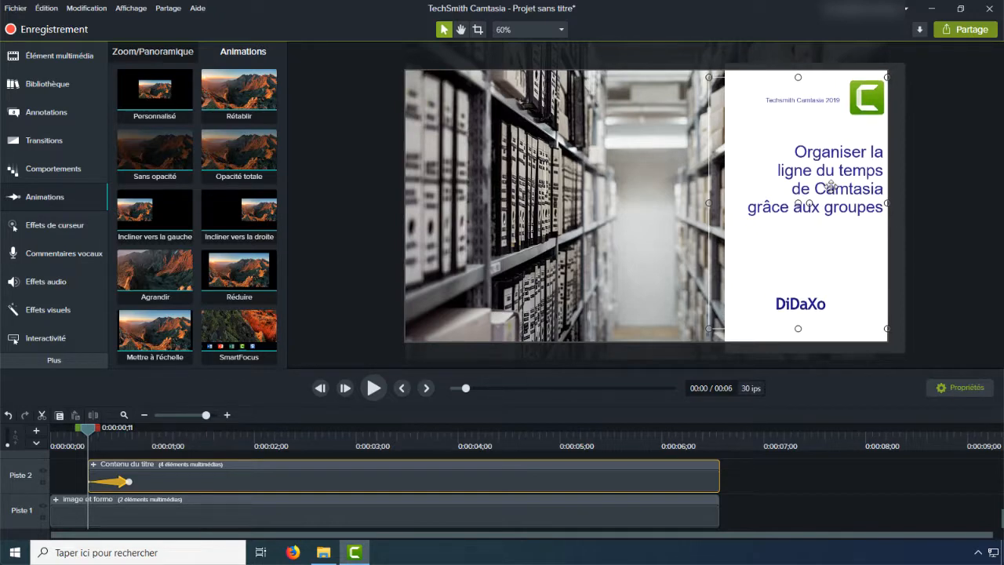
{"action": "key", "text": "Down"}
{"action": "key", "text": "Down"}
{"action": "key", "text": "Down"}
{"action": "key", "text": "Down"}
{"action": "key", "text": "Down"}
{"action": "key", "text": "Down"}
{"action": "key", "text": "Down"}
{"action": "key", "text": "Down"}
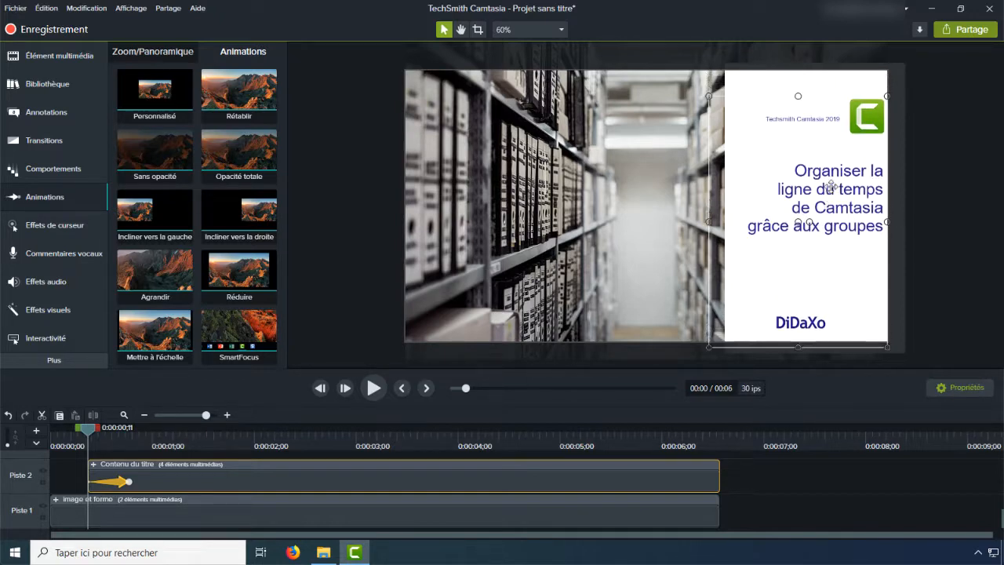
{"action": "left_click", "coordinate": [960, 387]}
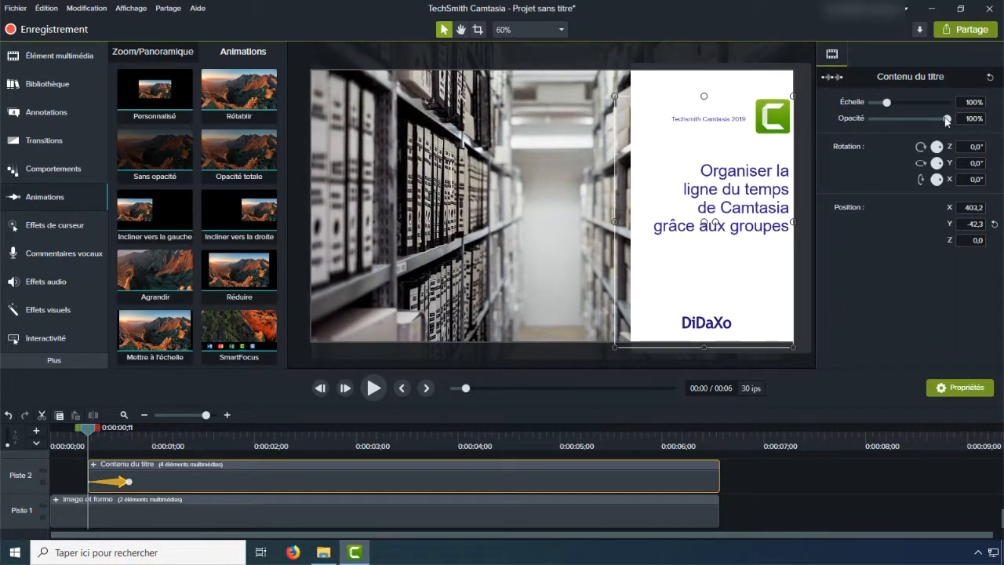
{"action": "left_click_drag", "start_coordinate": [946, 120], "coordinate": [871, 119]}
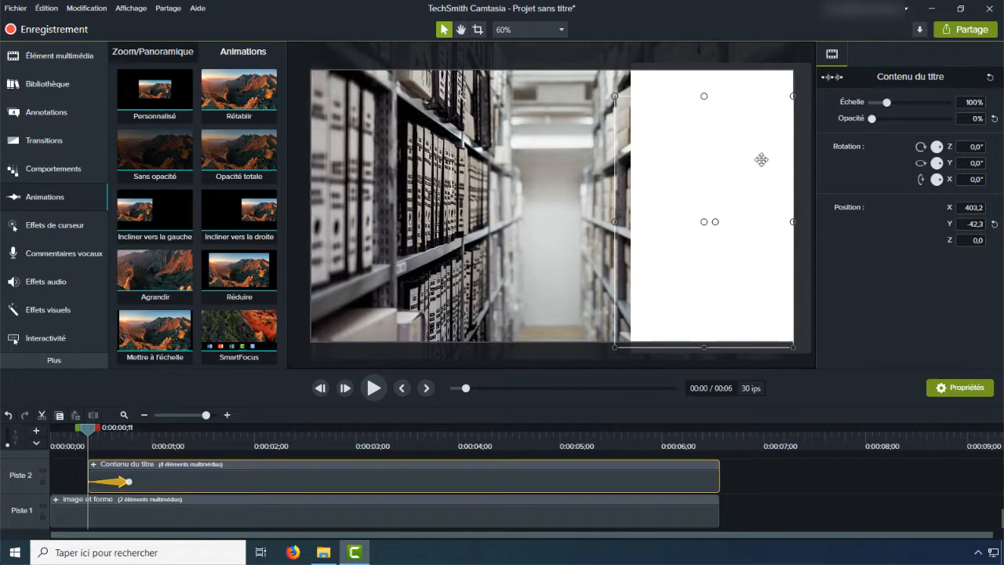
Step: Play the title sequence from 0:00:00;00 to check the animations
{"action": "left_click_drag", "start_coordinate": [88, 428], "coordinate": [13, 441]}
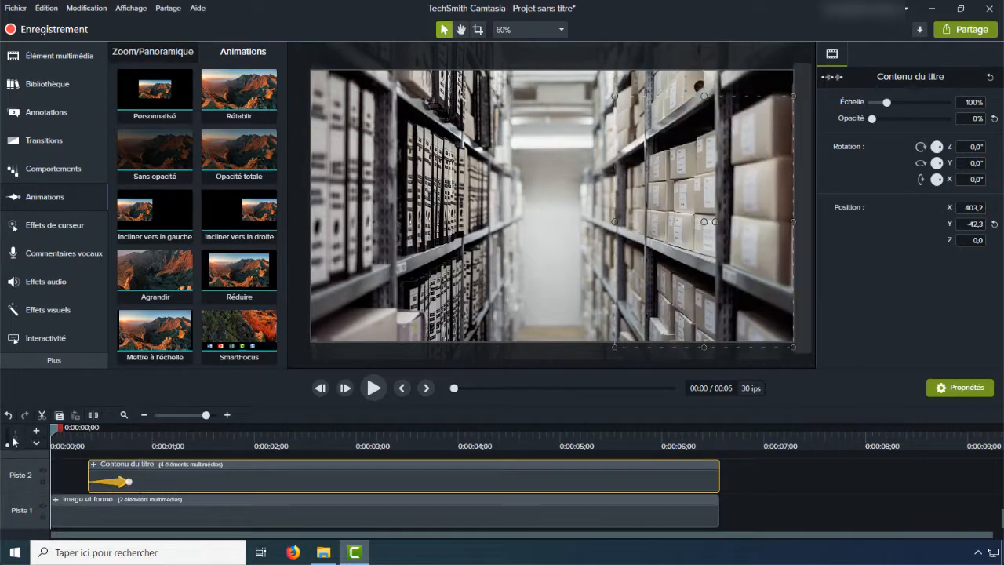
{"action": "left_click", "coordinate": [372, 389]}
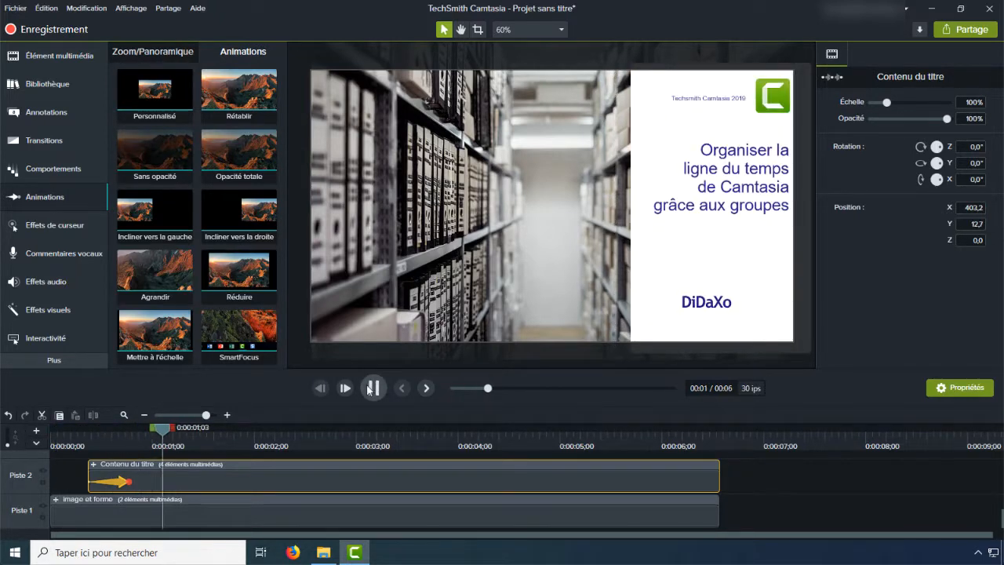
{"action": "left_click", "coordinate": [374, 389]}
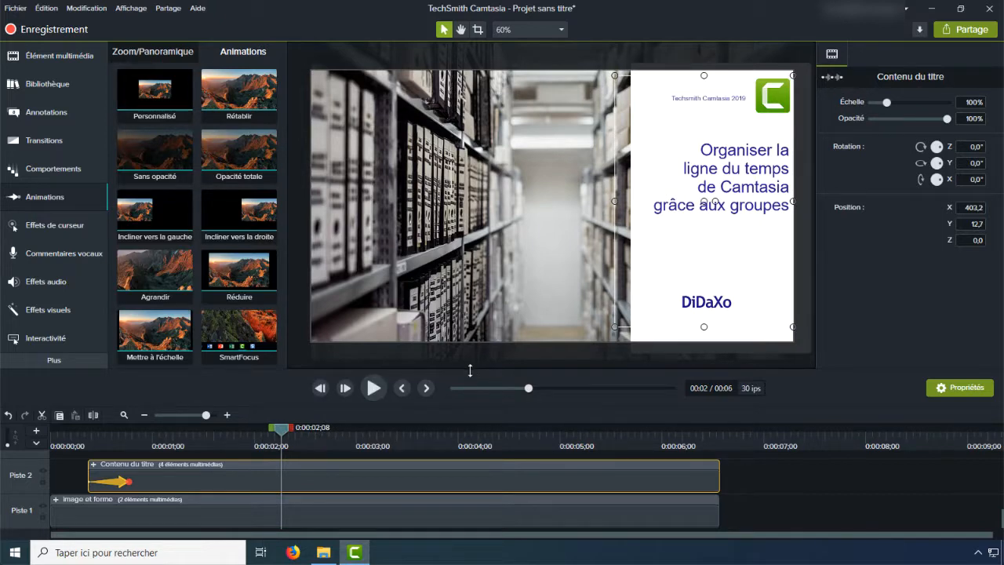
Step: Enlarge the timeline area and group the Contenu du titre and image et forme groups together
{"action": "left_click_drag", "start_coordinate": [470, 371], "coordinate": [467, 316]}
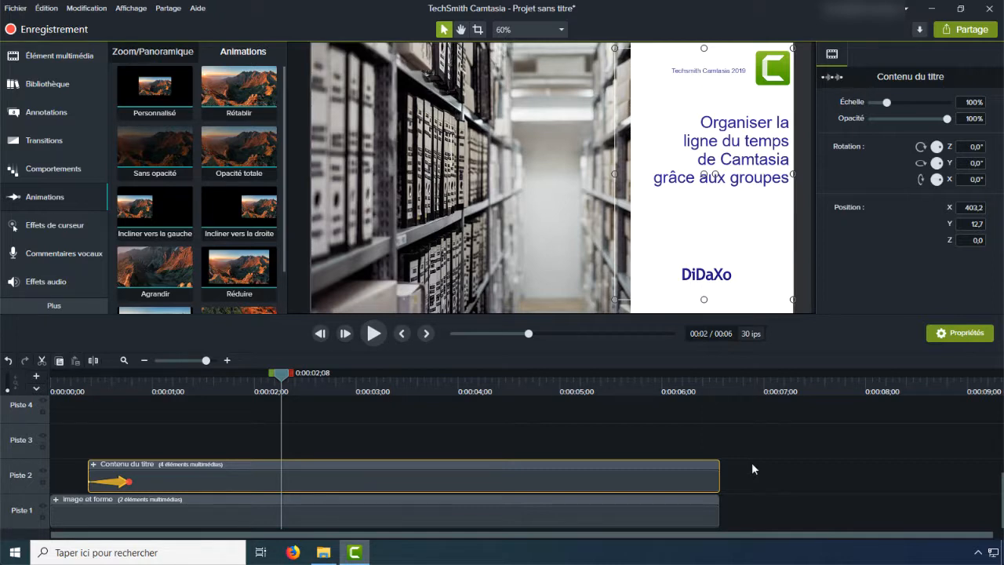
{"action": "left_click", "coordinate": [223, 516], "text": "ctrl"}
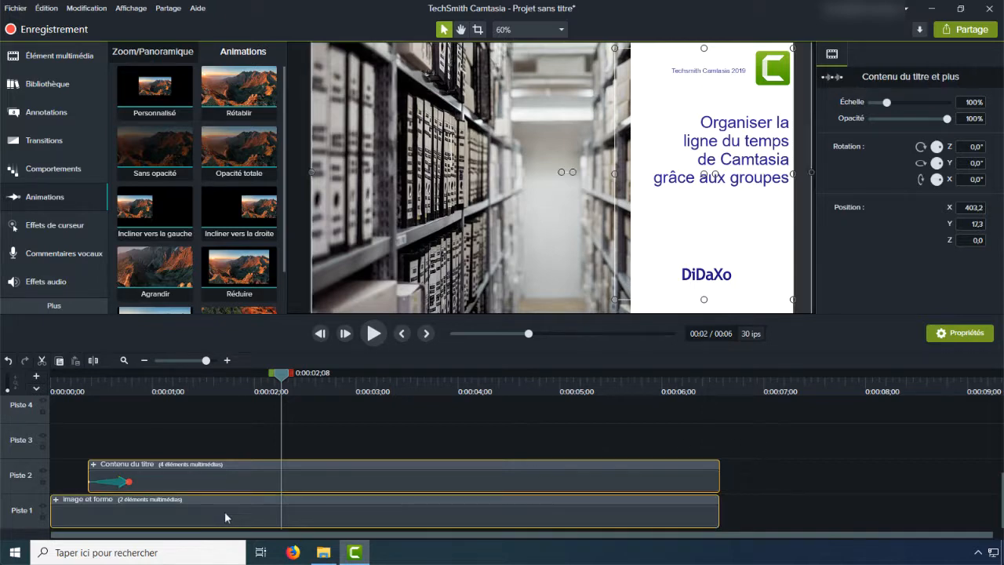
{"action": "right_click", "coordinate": [225, 512]}
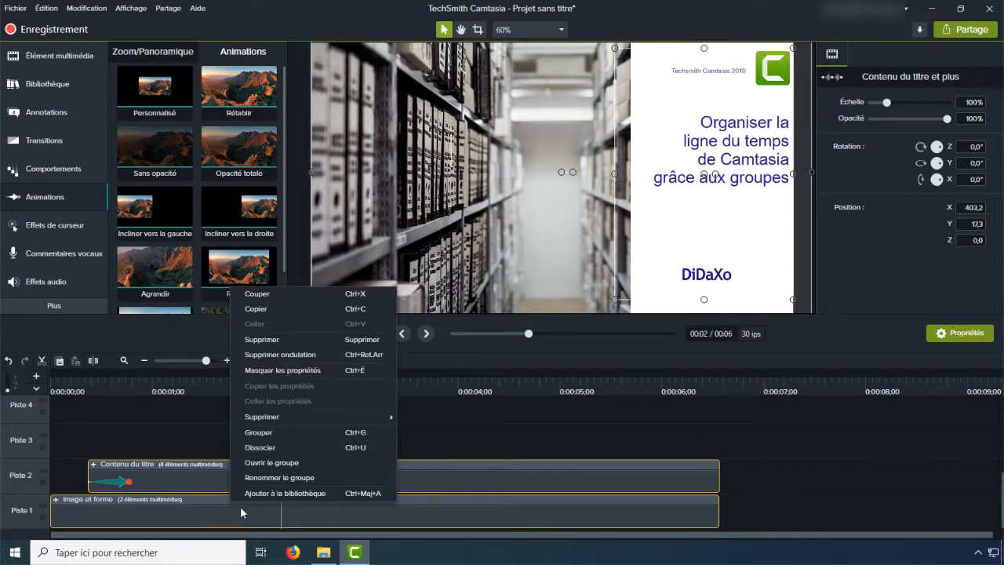
{"action": "left_click", "coordinate": [259, 433]}
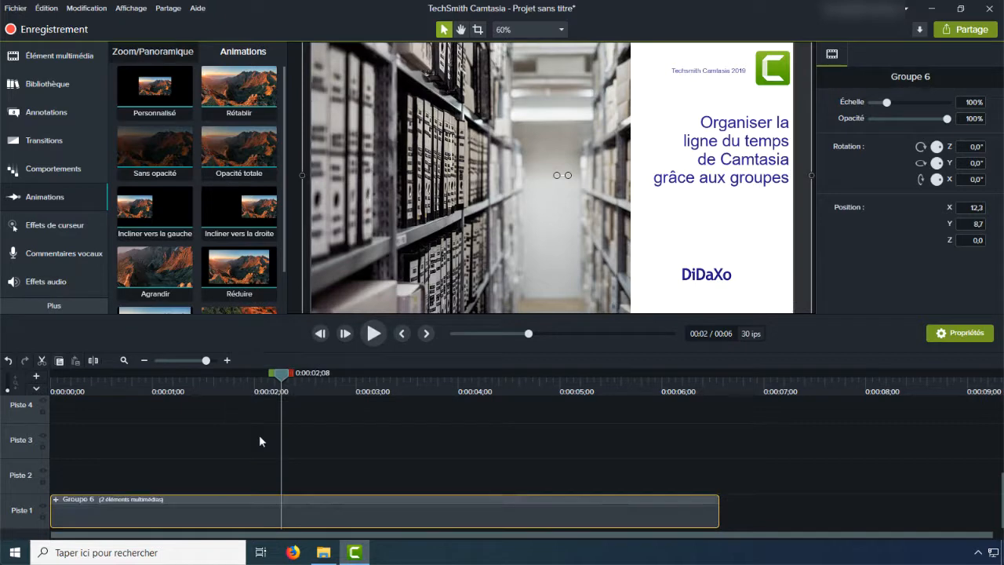
Step: Rename the new combined group on Piste 1 as Intro
{"action": "double_click", "coordinate": [80, 499]}
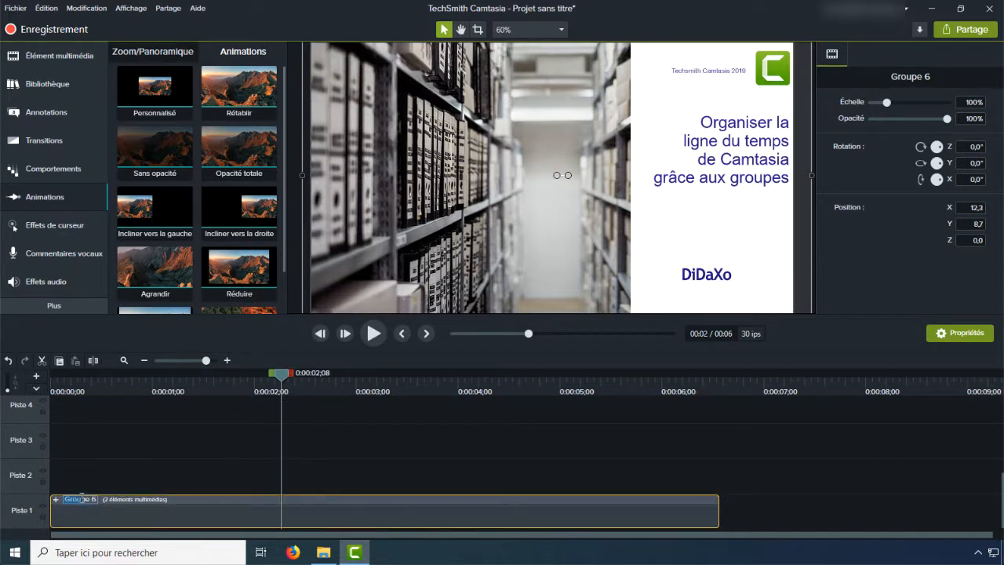
{"action": "key", "text": "BackSpace"}
{"action": "key", "text": "Delete"}
{"action": "key", "text": "Delete"}
{"action": "key", "text": "Delete"}
{"action": "key", "text": "Delete"}
{"action": "type", "text": "Intro"}
{"action": "key", "text": "Return"}
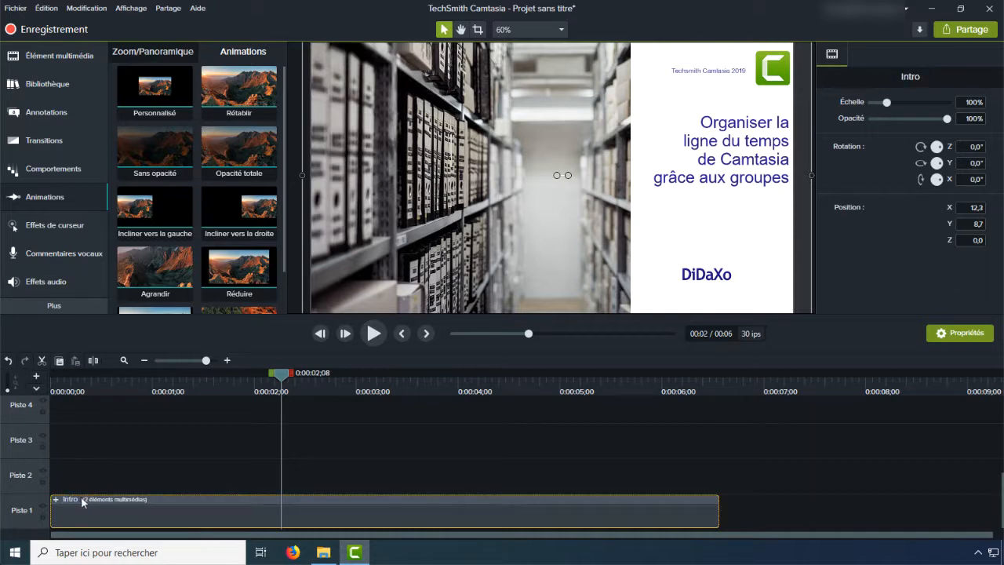
Step: Move the Intro group up to Piste 2 and place the 2019-021 screen recording at the start of Piste 1
{"action": "left_click_drag", "start_coordinate": [86, 513], "coordinate": [80, 486]}
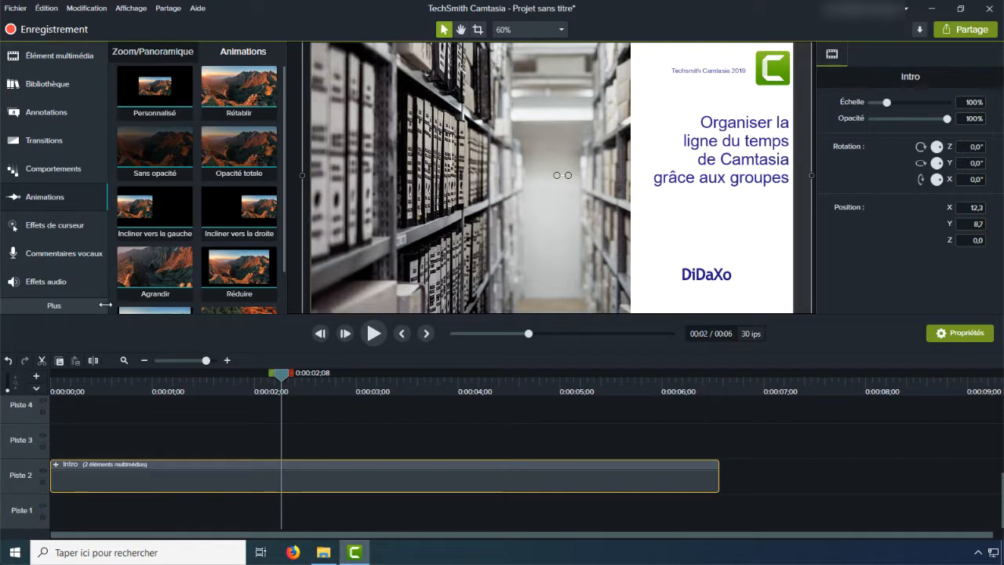
{"action": "left_click", "coordinate": [56, 55]}
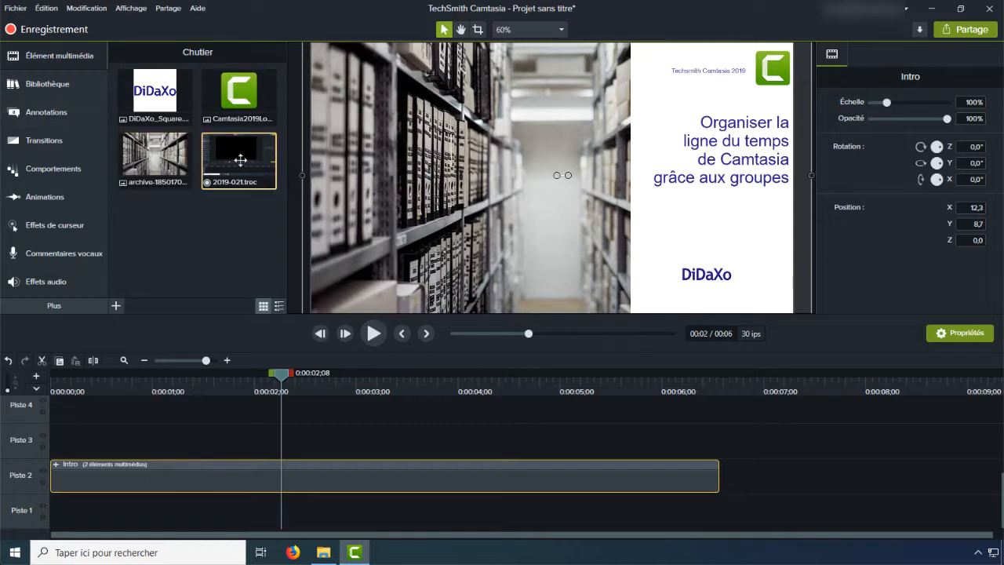
{"action": "mouse_move", "coordinate": [239, 154]}
{"action": "left_mouse_down"}
{"action": "mouse_move", "coordinate": [214, 395]}
{"action": "mouse_move", "coordinate": [184, 468]}
{"action": "mouse_move", "coordinate": [125, 514]}
{"action": "mouse_move", "coordinate": [46, 517]}
{"action": "left_mouse_up"}
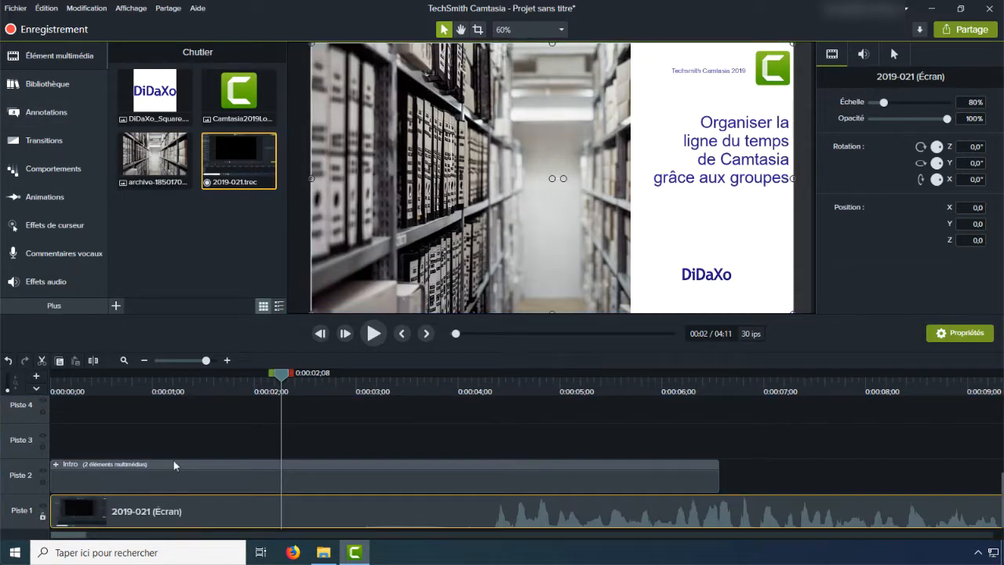
Step: Add a Fondu transition to the end of the Intro group and shorten it to about half a second
{"action": "left_click", "coordinate": [48, 138]}
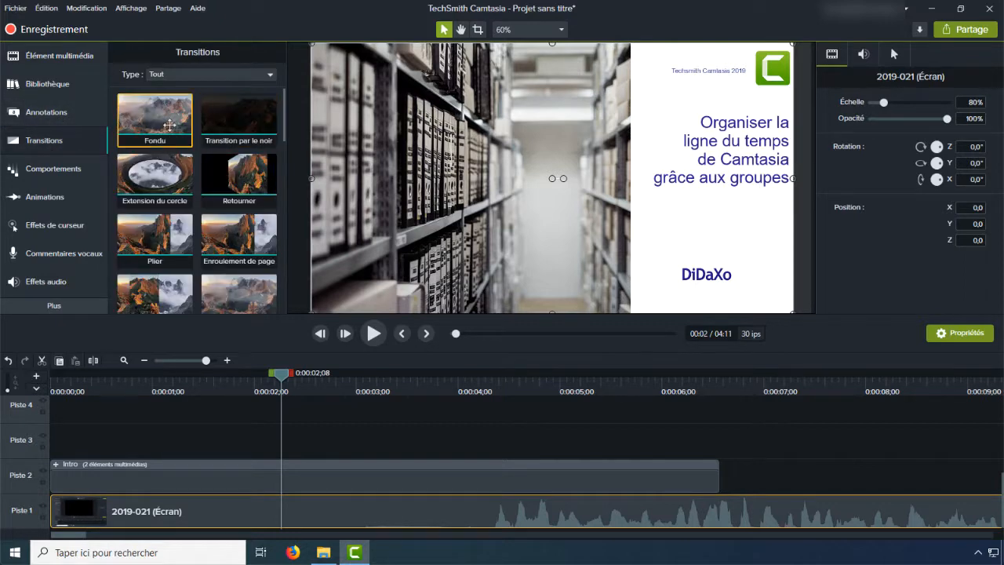
{"action": "left_click_drag", "start_coordinate": [154, 118], "coordinate": [720, 486]}
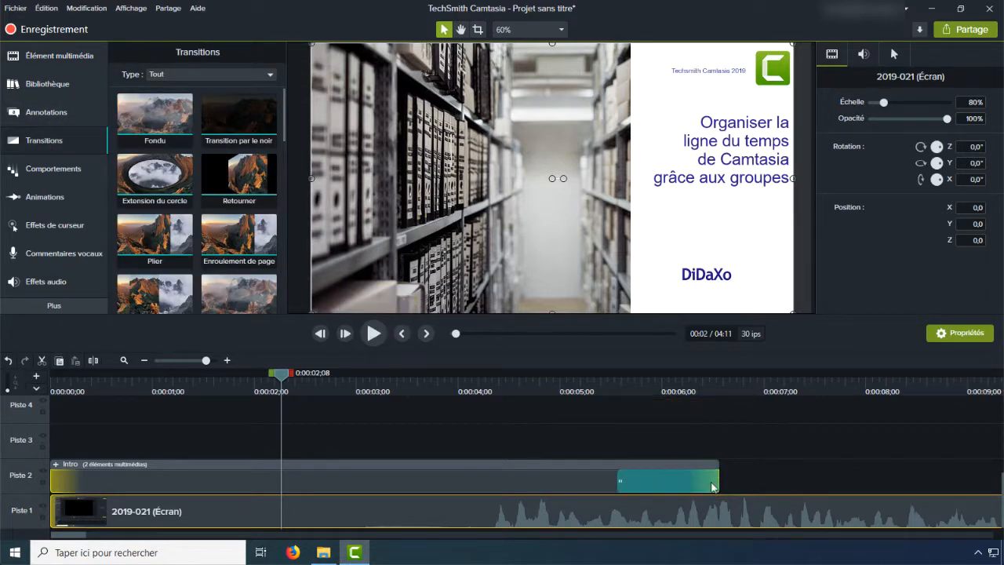
{"action": "left_click", "coordinate": [621, 480]}
{"action": "left_click_drag", "start_coordinate": [621, 480], "coordinate": [668, 480]}
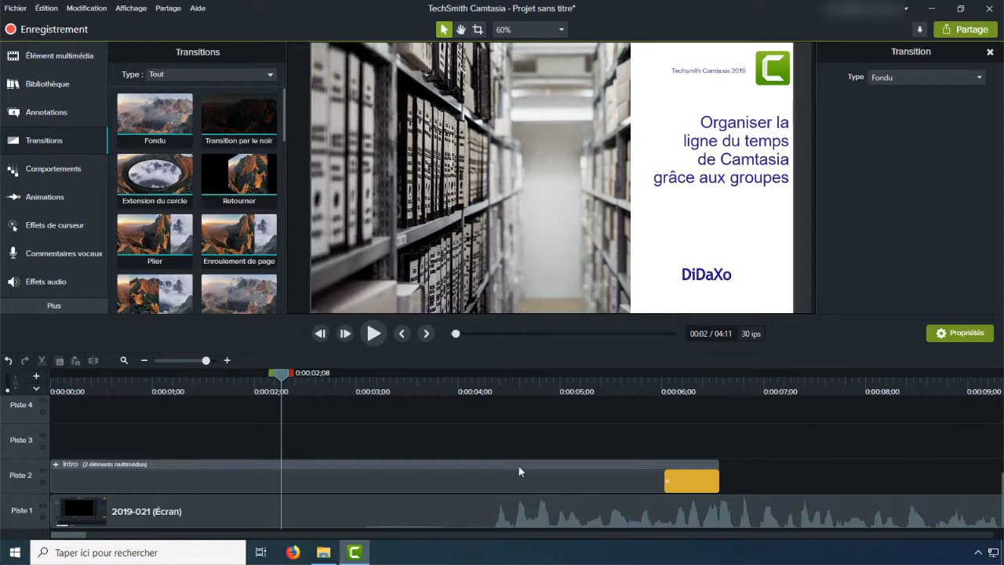
Step: Play the timeline from 0:00:00;00 past the end of the Intro group to check the fade into the recording
{"action": "left_click_drag", "start_coordinate": [281, 377], "coordinate": [24, 391]}
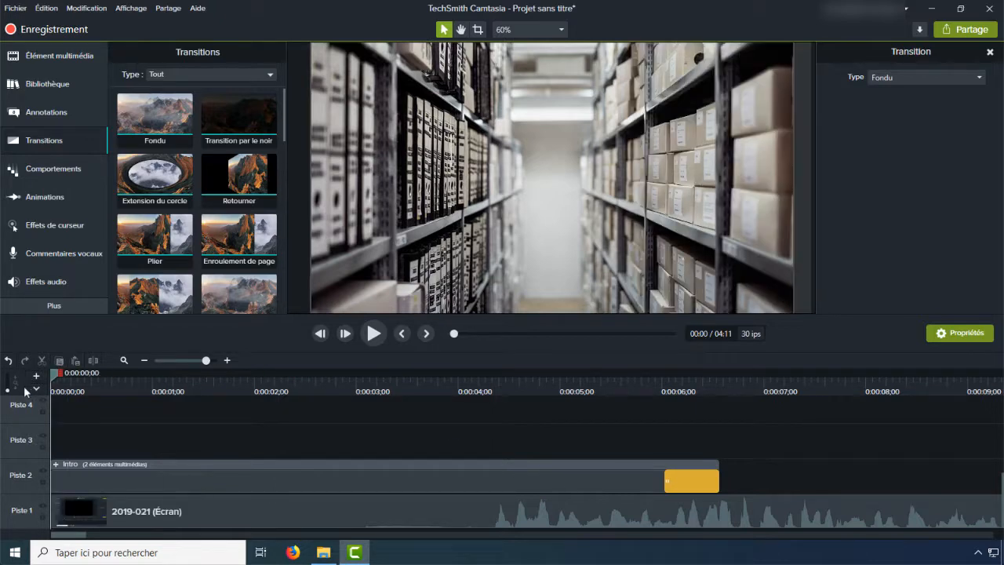
{"action": "left_click", "coordinate": [374, 334]}
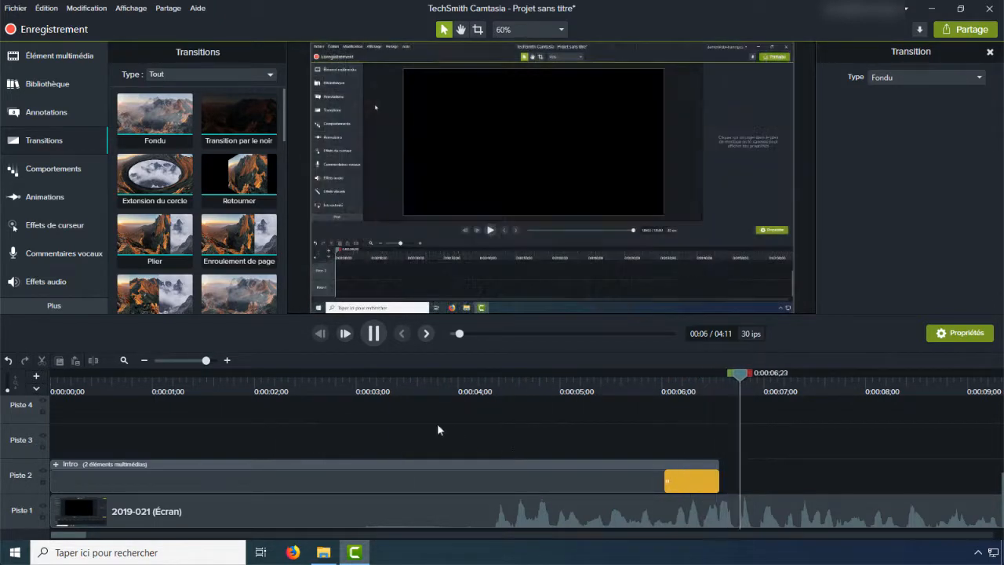
{"action": "left_click", "coordinate": [373, 333]}
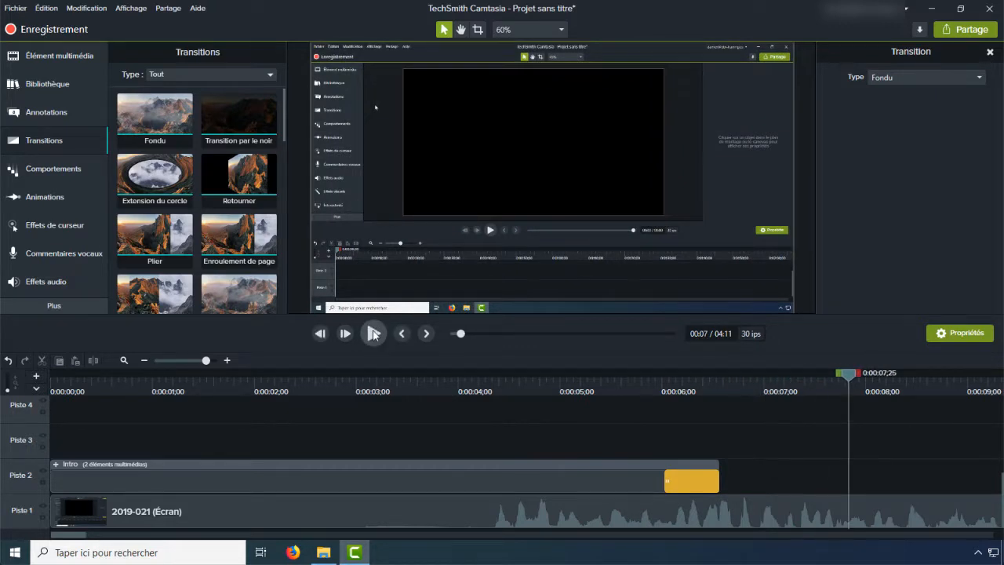